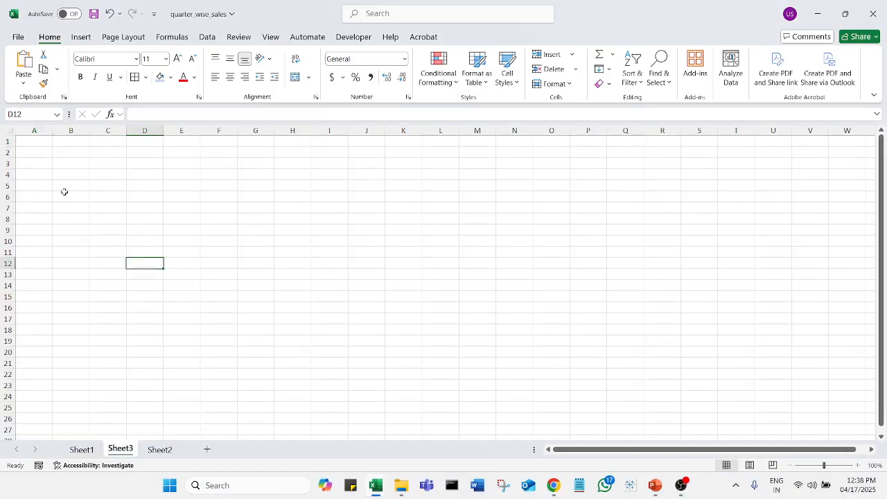
Enter the column headers Items in cell A1 and Price in cell B1 of Sheet3.
click(63, 192)
scroll(63, 192, up, 4)
click(79, 160)
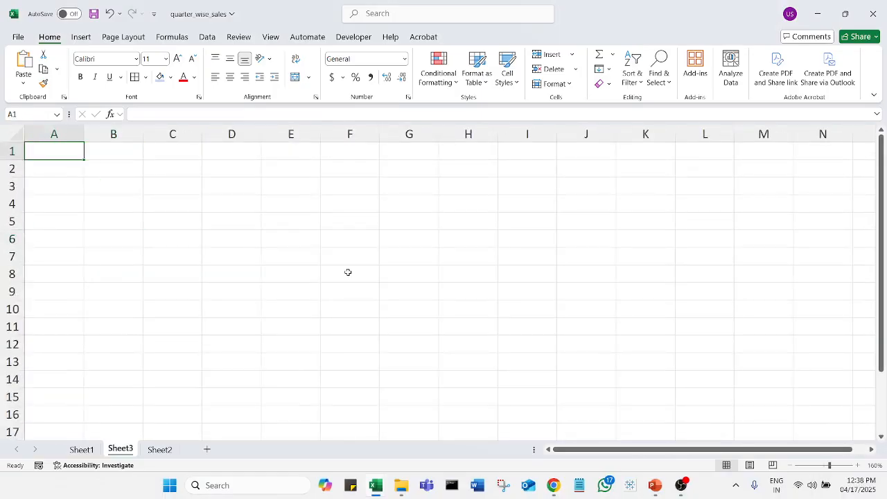
text(Items)
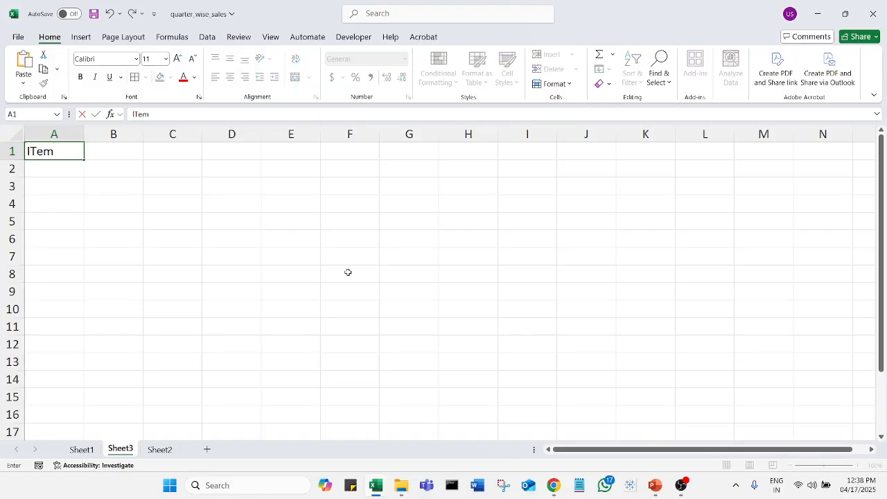
key(Tab)
text(Pr)
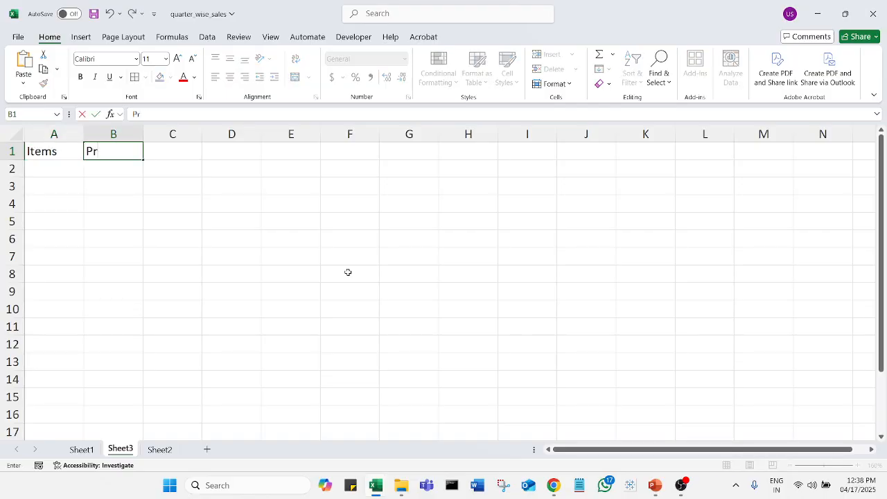
text(ice)
key(Return)
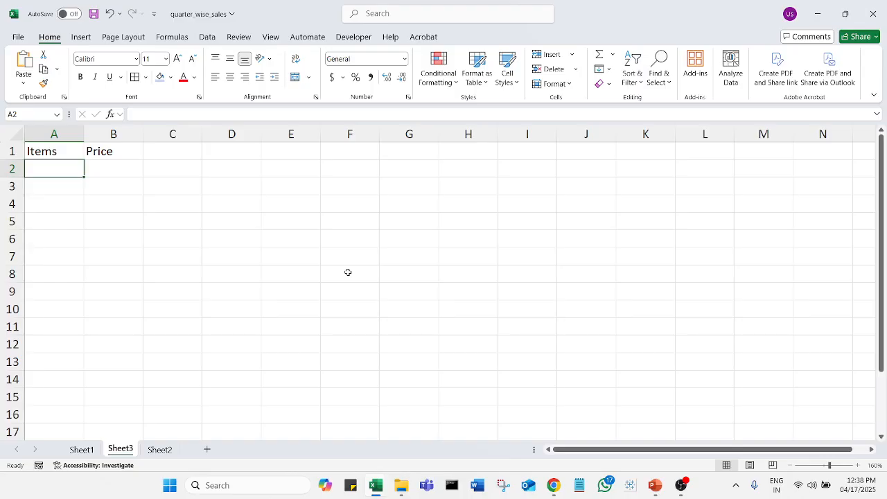
List the items Bottle, Mouse, Laptop, Switches, Speakers and Pouches in cells A2 to A7.
text(Bottle)
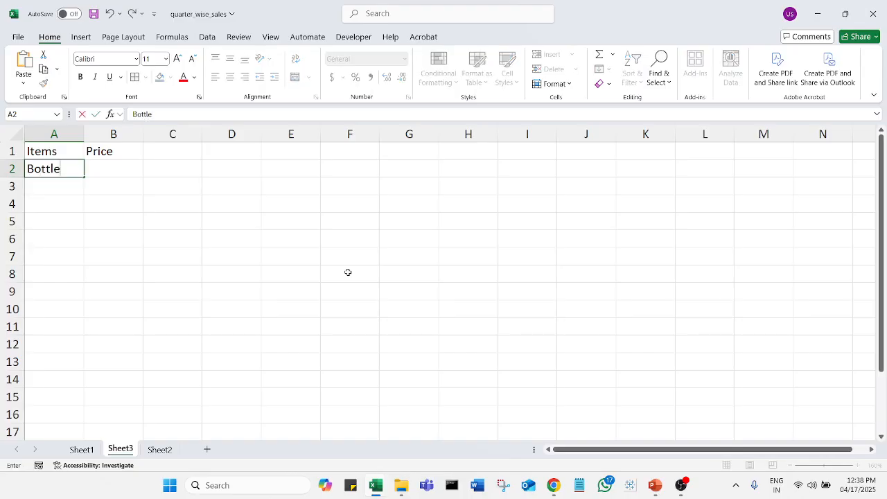
key(Return)
text(Mouse)
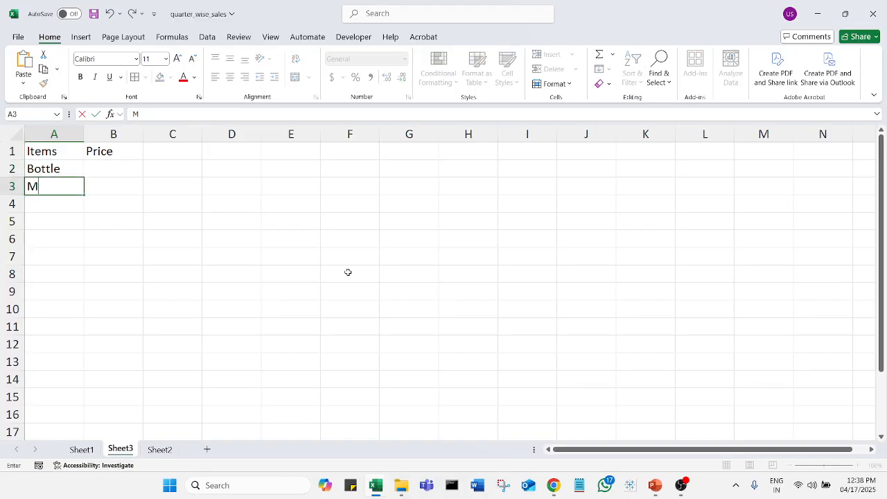
key(Return)
text(Laptop)
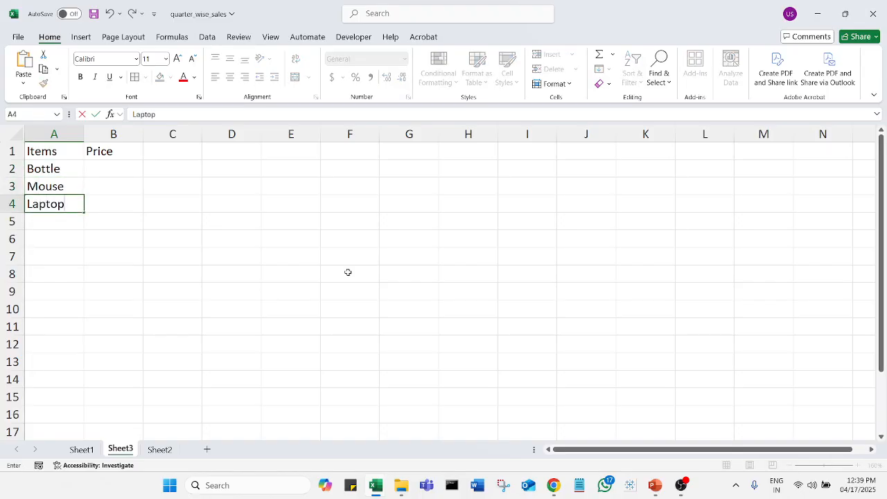
key(Return)
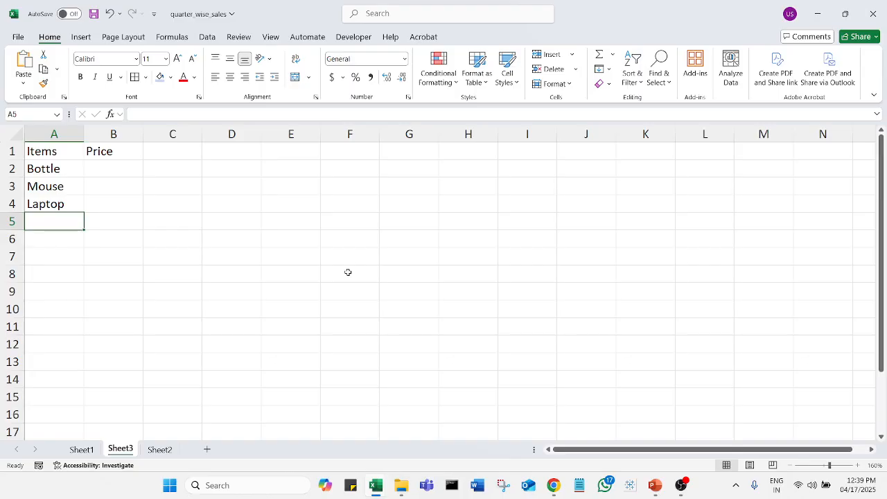
text(Switches)
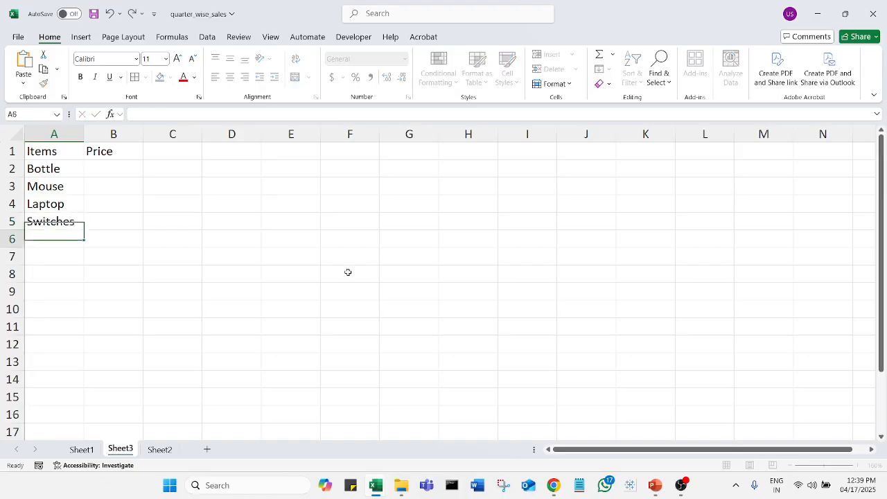
key(Return)
text(Speakers)
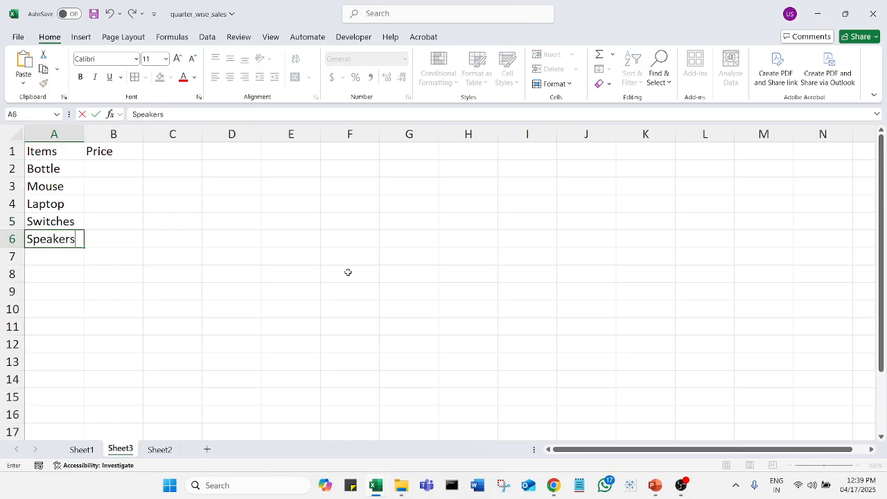
key(Return)
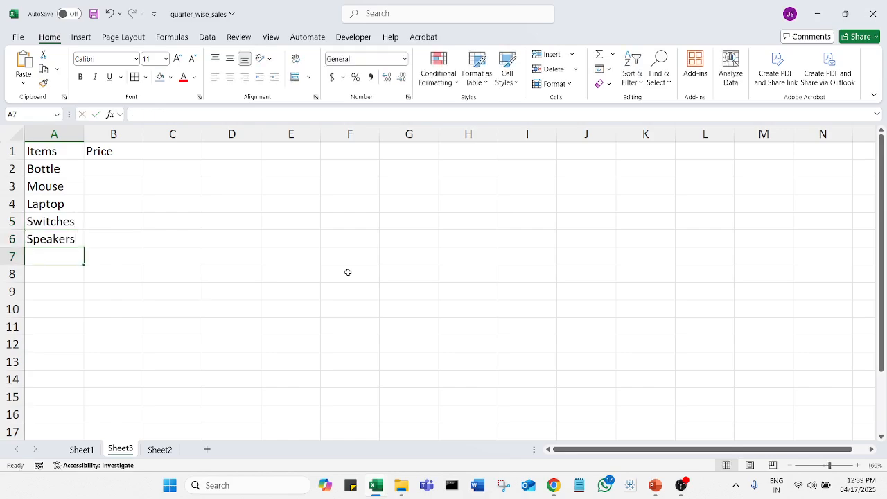
text(Pouches)
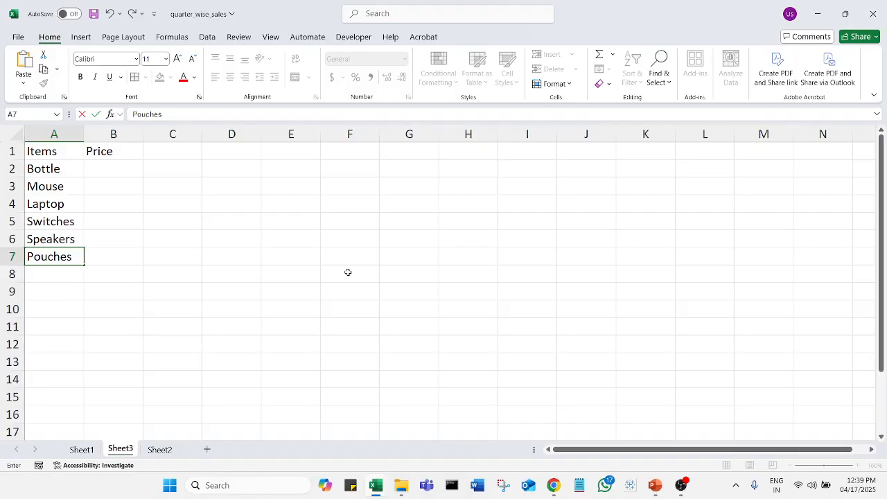
Fill the Price column in cells B2 to B7 with 52, 45, 12, 52, 45 and 70.
click(120, 173)
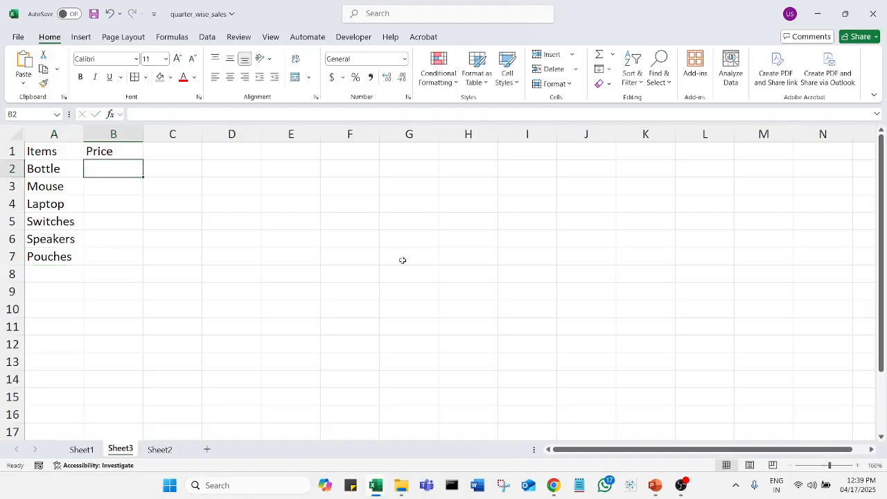
text(52)
key(Return)
text(45)
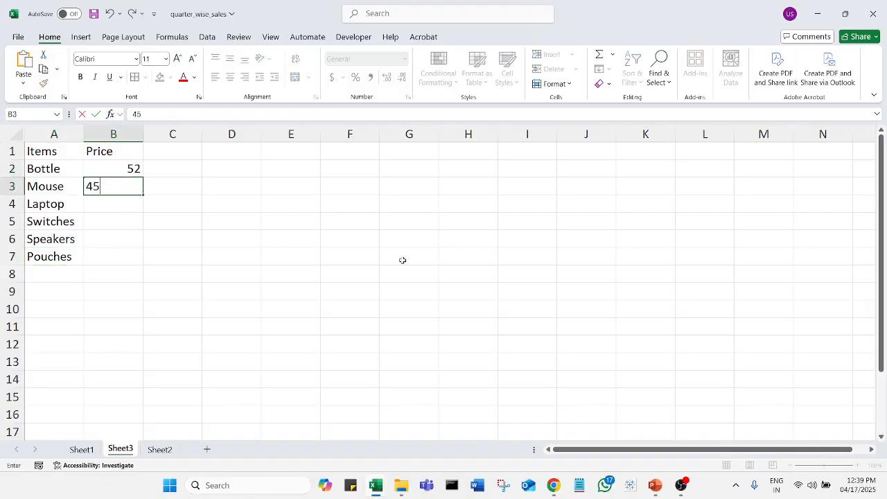
key(Return)
text(12)
key(Return)
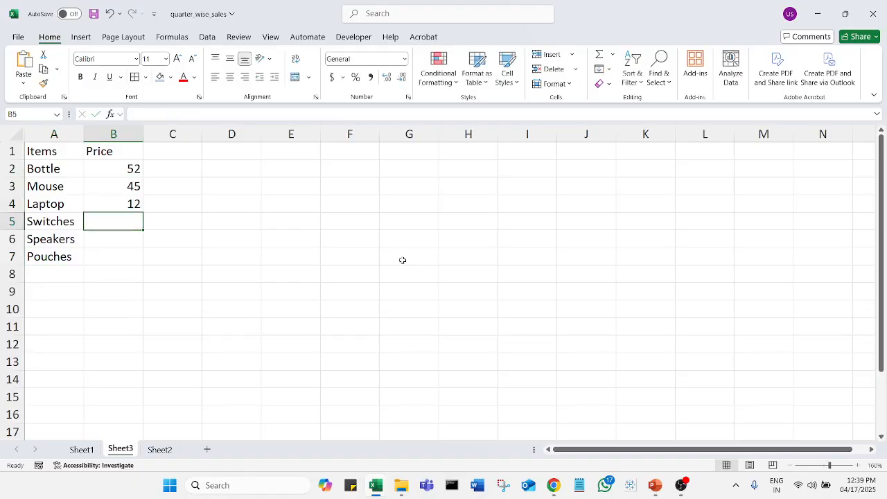
text(52)
key(Return)
text(45)
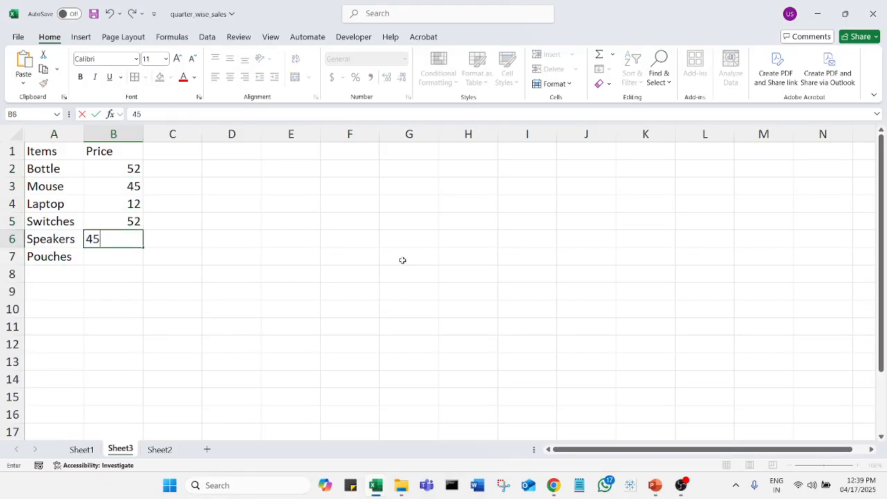
key(Return)
text(70)
key(Return)
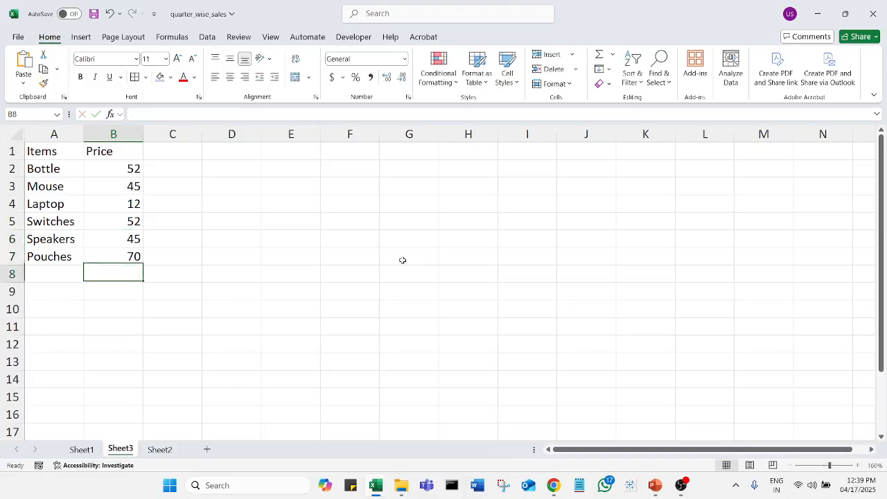
click(369, 269)
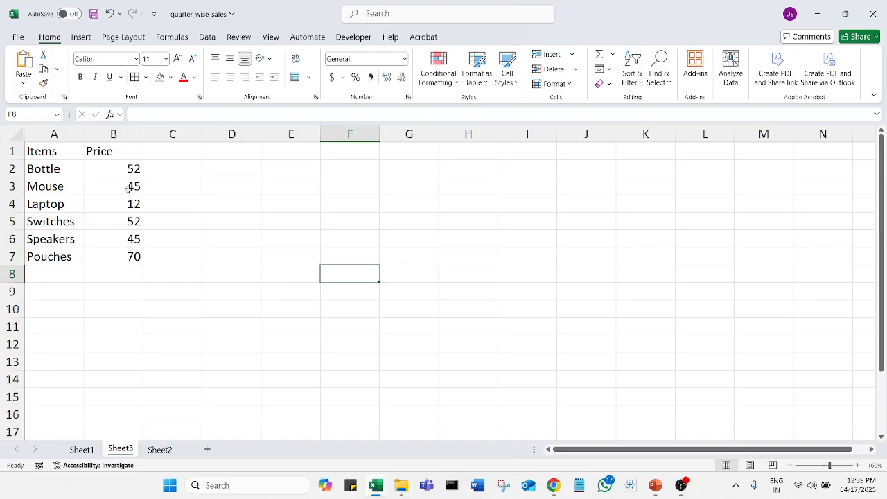
Copy the Items and Price table in A1:B7 and paste it starting at cell D1.
drag(65, 155, 105, 255)
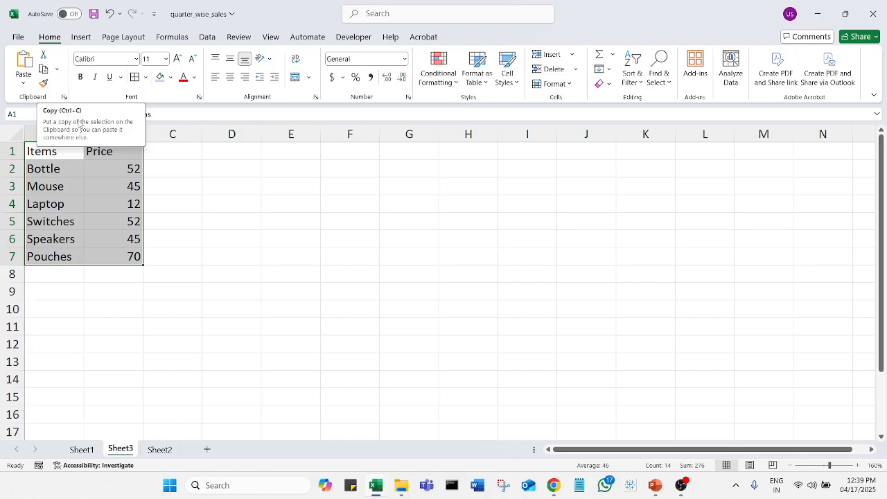
click(215, 238)
drag(41, 151, 101, 247)
click(44, 70)
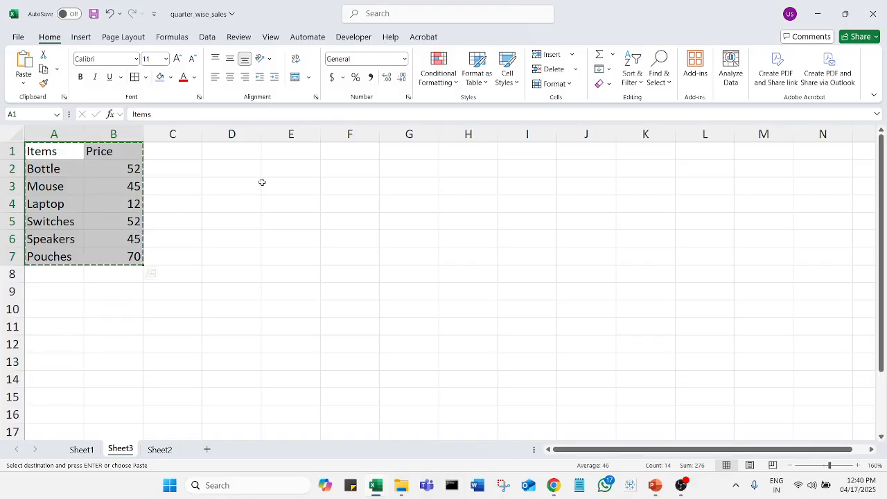
click(241, 149)
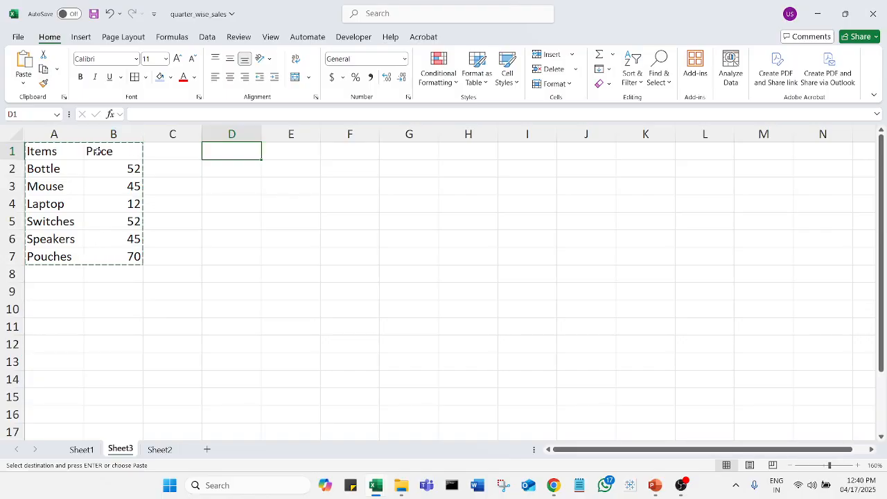
click(24, 66)
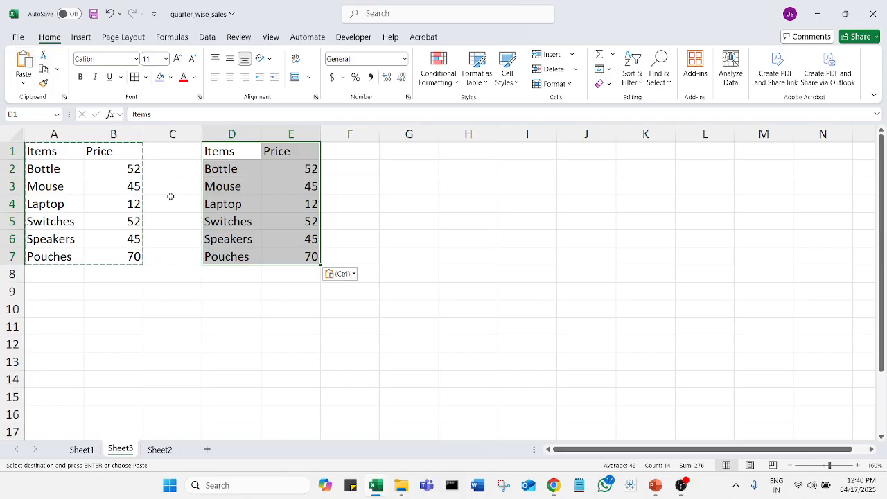
Paste the copied table again at cells G1 and J1, and end copy mode.
click(404, 155)
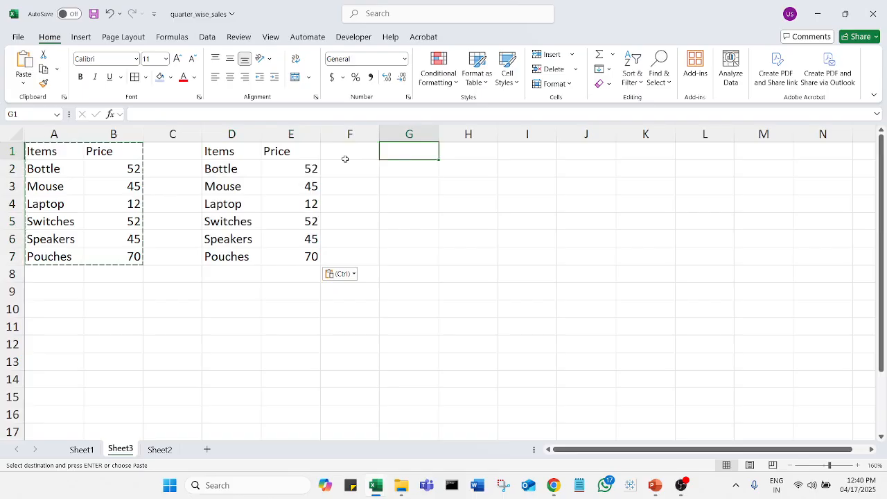
click(24, 69)
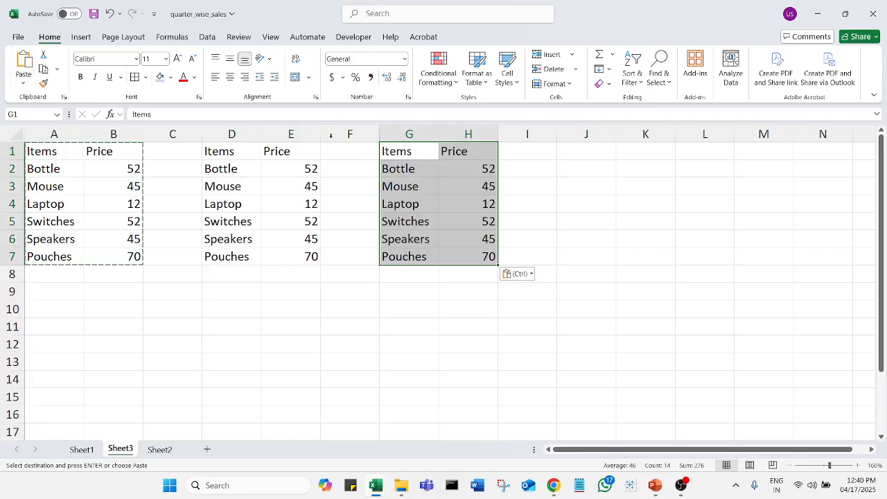
click(576, 155)
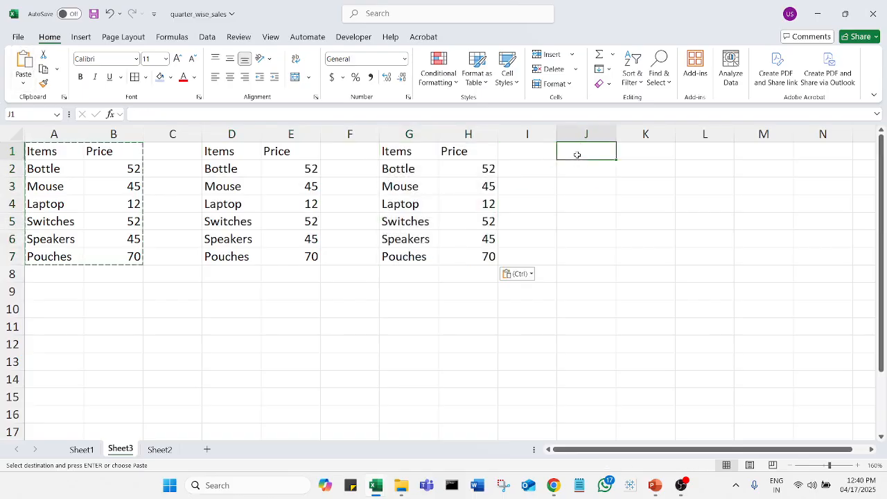
click(24, 69)
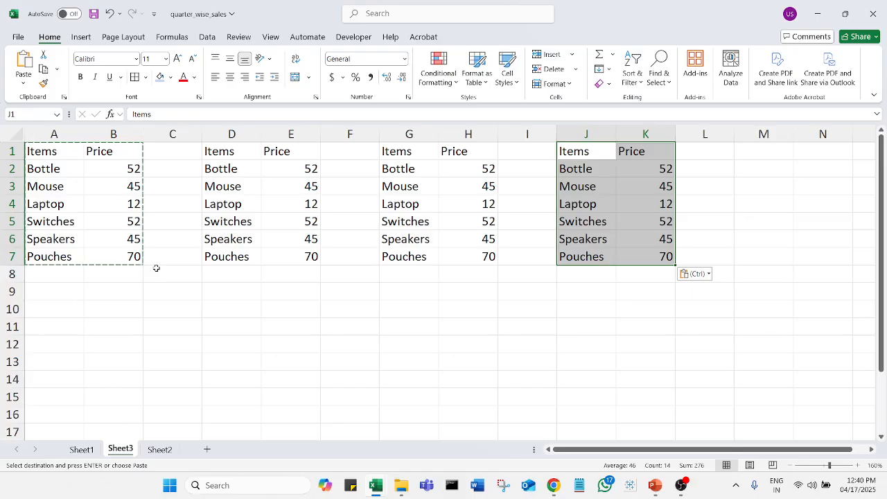
key(Escape)
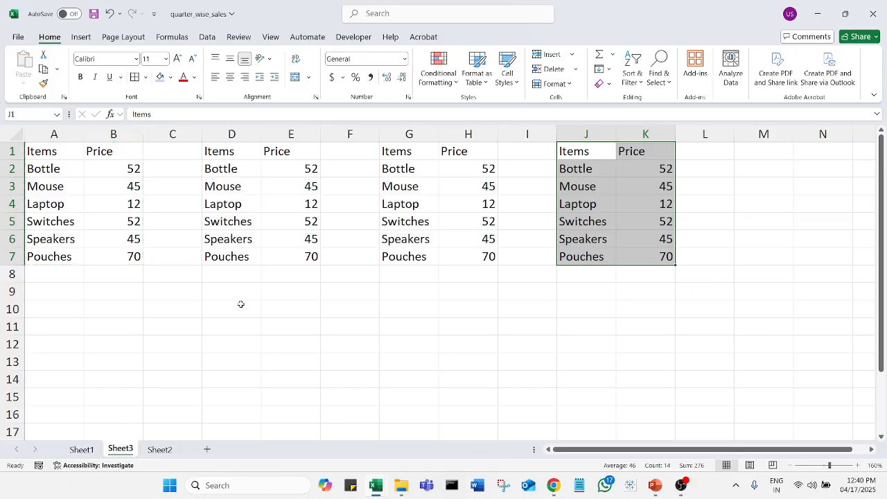
click(455, 339)
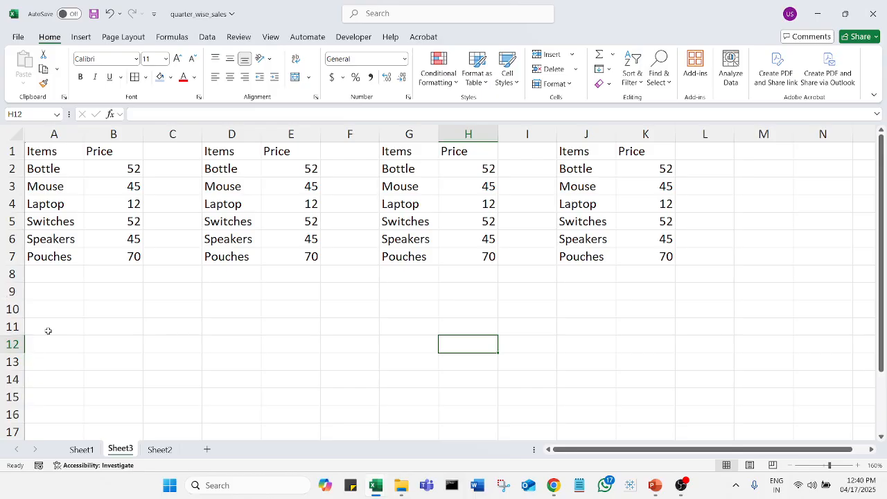
Cut the table in D1:E7 and paste it starting at cell A9.
click(251, 155)
drag(252, 155, 294, 256)
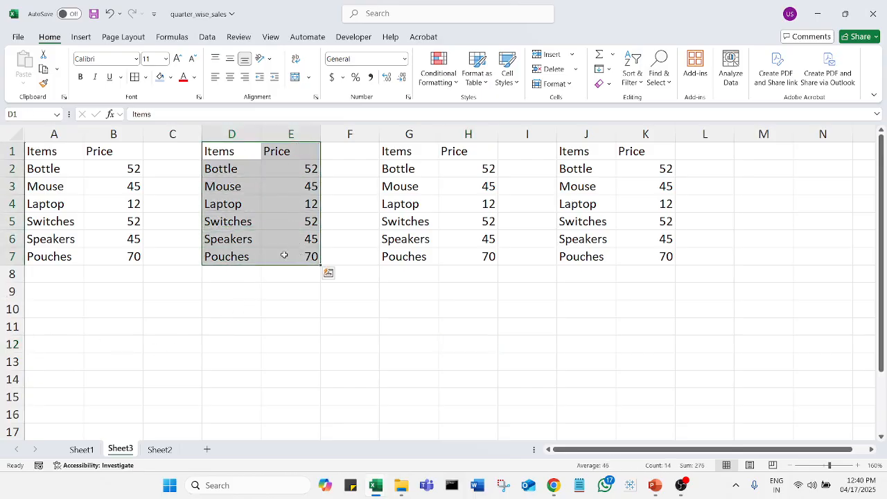
click(44, 58)
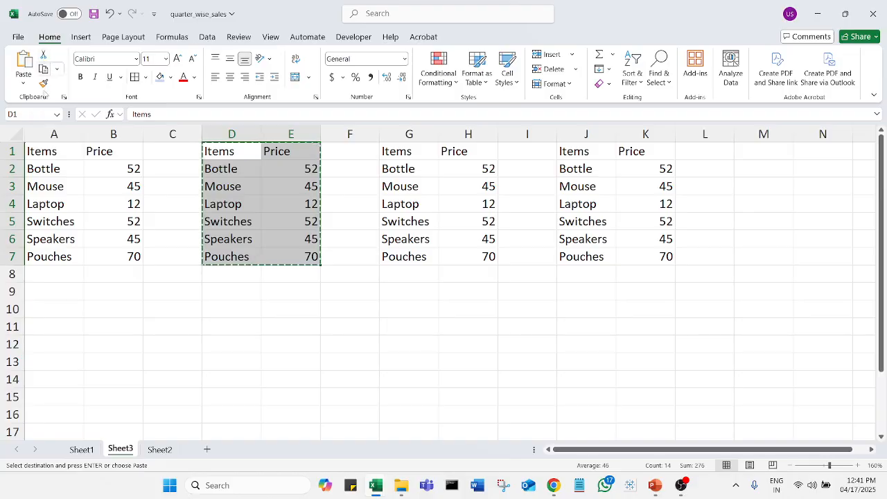
click(59, 292)
click(24, 66)
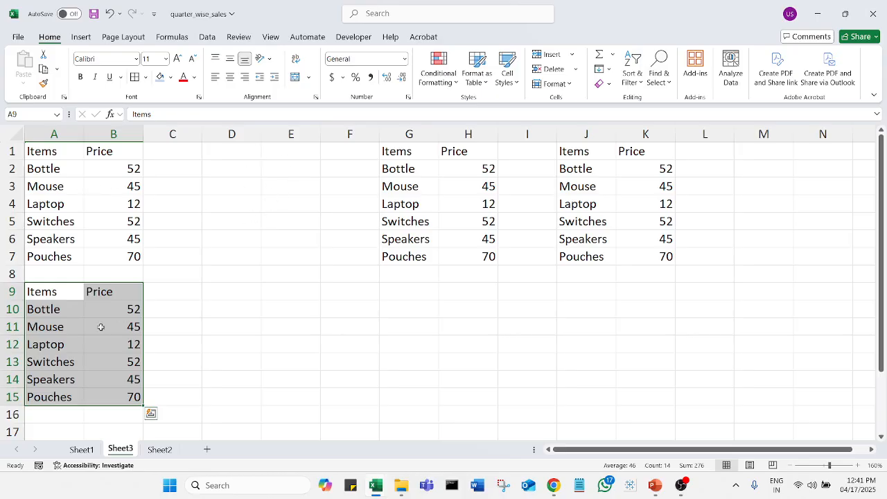
click(189, 362)
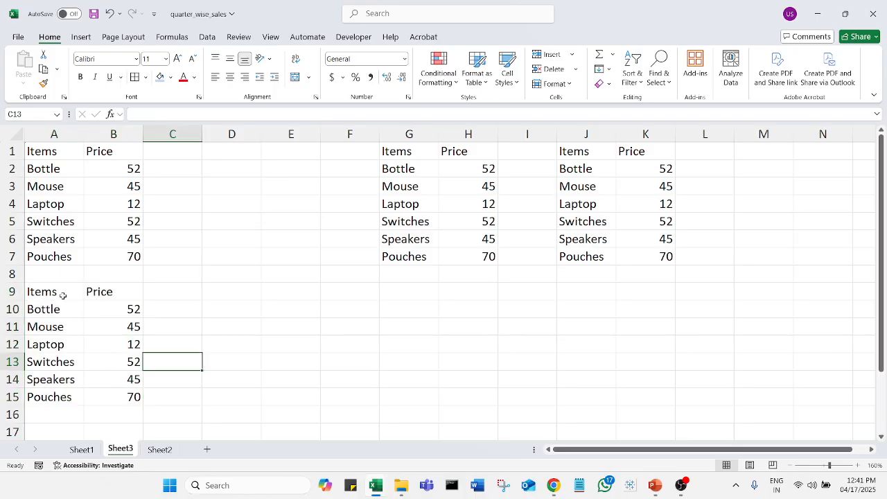
Copy the table in A9:B15, paste it starting at cell D9, and end copy mode.
drag(62, 295, 128, 393)
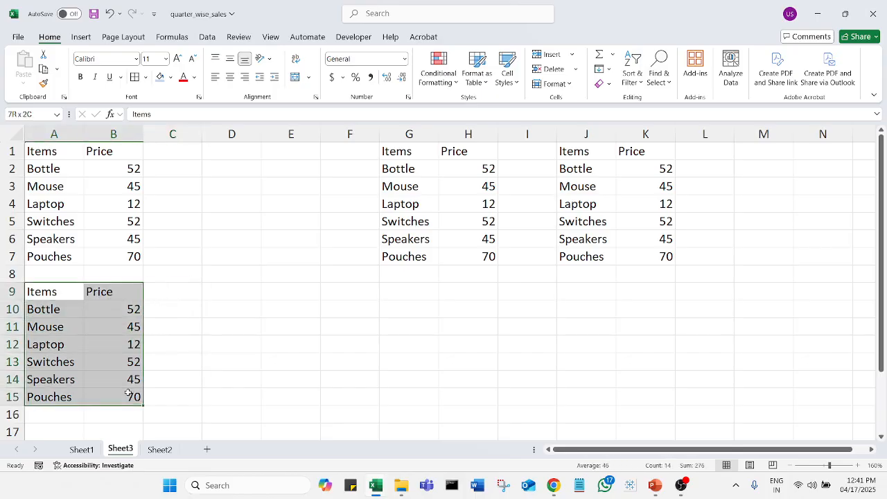
key(ctrl+c)
click(253, 292)
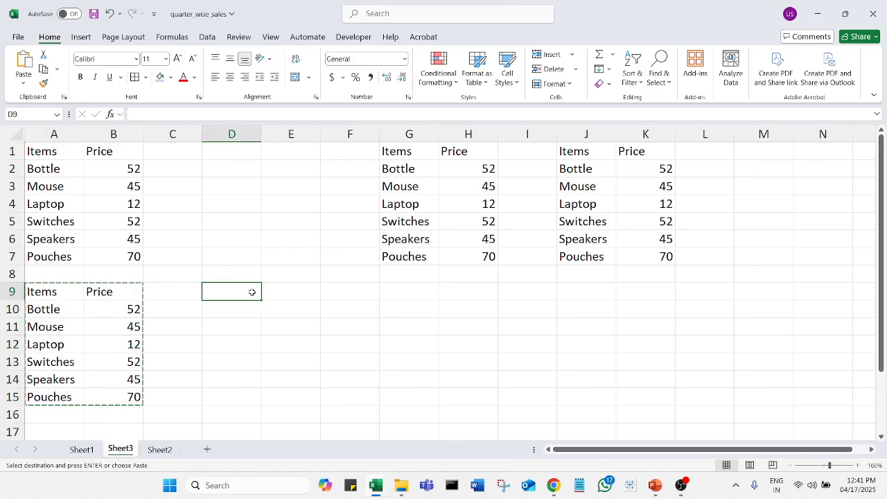
key(ctrl+v)
key(Escape)
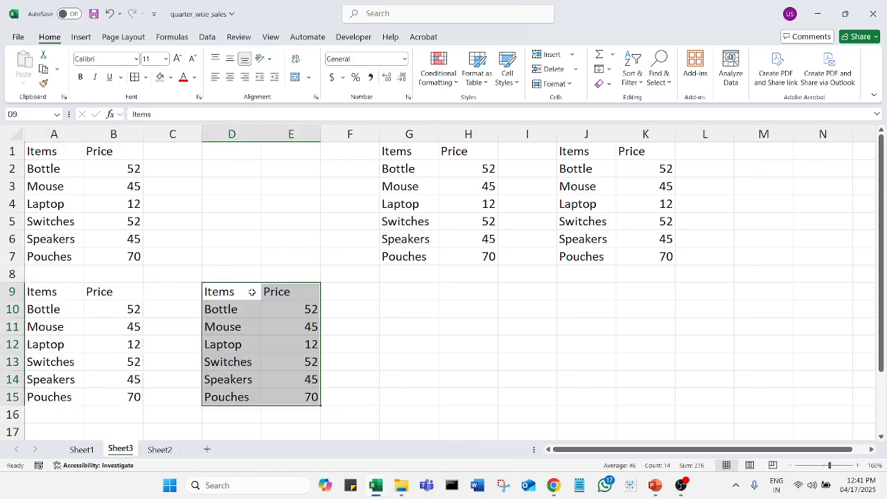
Switch to the PowerPoint slide show, review the Copy, Paste, Delete slide, and return to the Excel workbook.
click(345, 325)
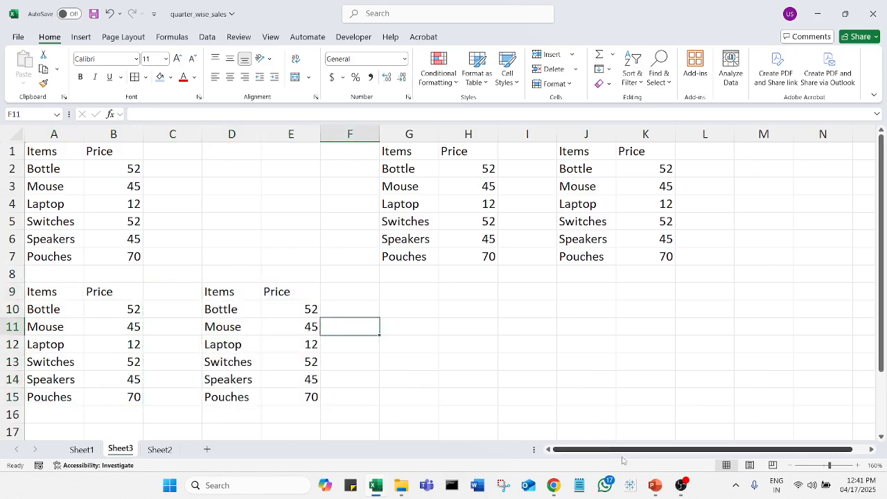
mouse_move(646, 481)
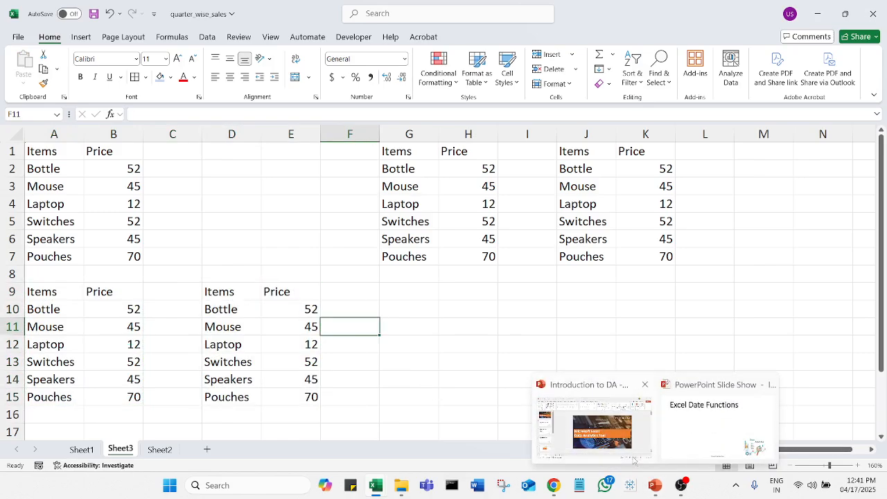
click(659, 437)
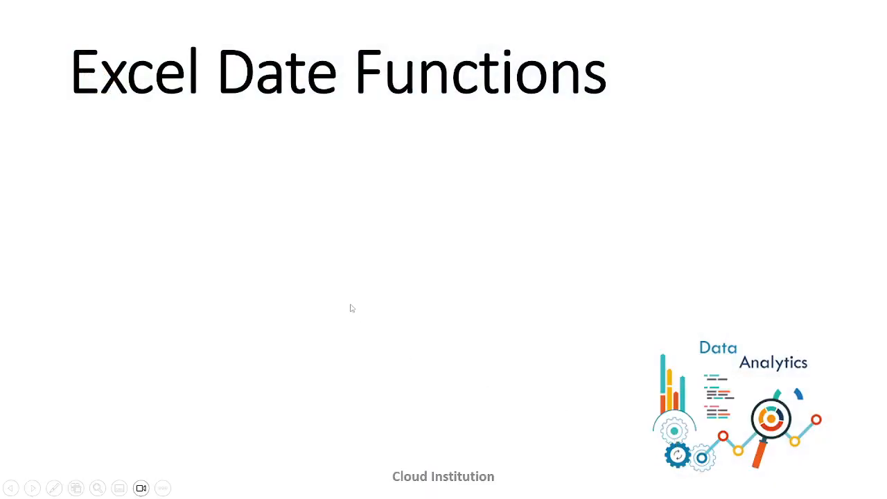
scroll(352, 309, up, 3)
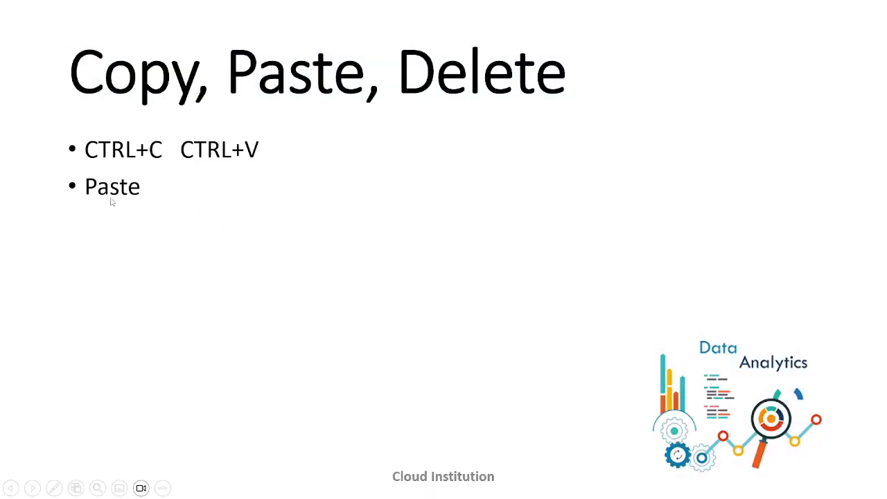
key(alt+Tab)
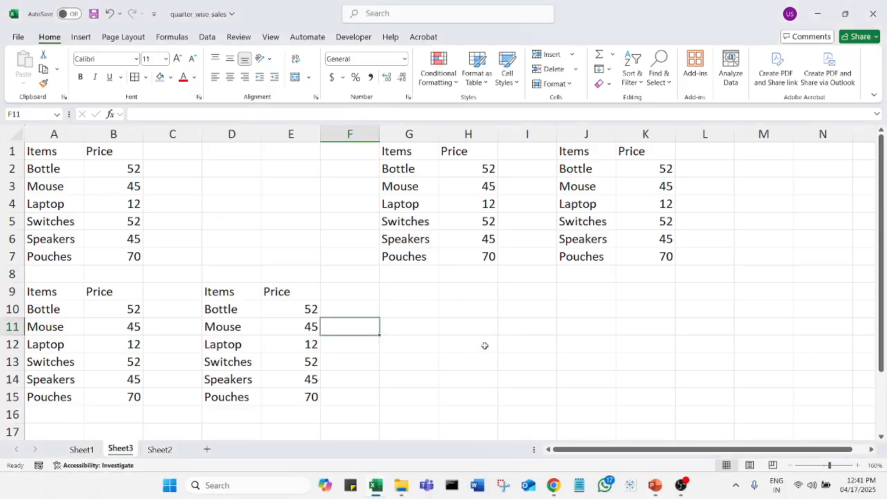
Delete columns C through K to remove the pasted table copies beside the original.
click(486, 341)
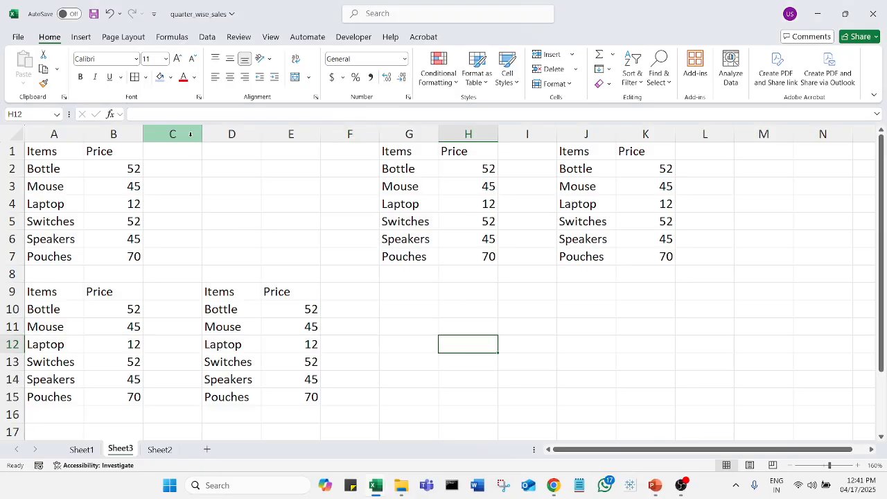
drag(190, 134, 668, 133)
right_click(668, 135)
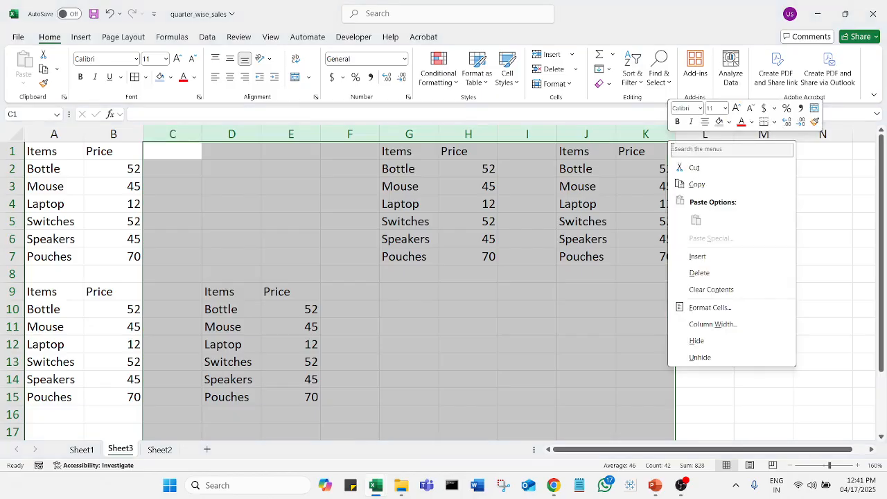
click(732, 274)
click(414, 289)
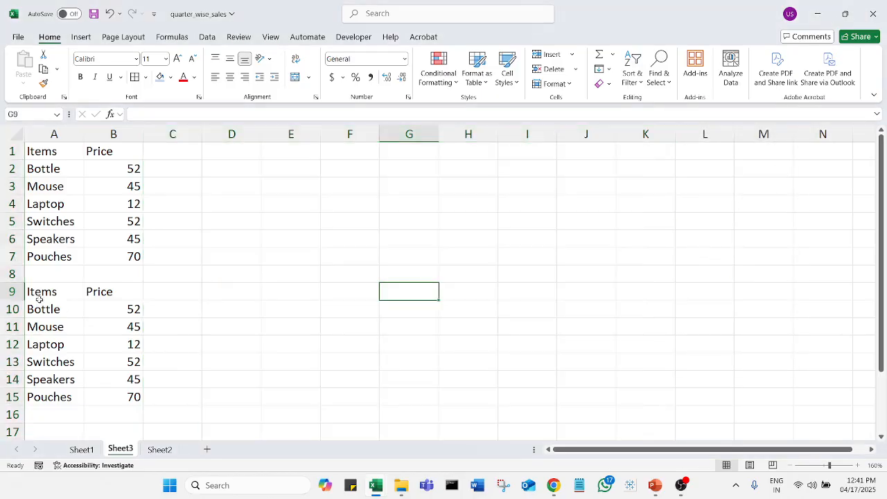
Clear the contents of A8:C16 to remove the table copy below the original.
drag(34, 276, 173, 410)
key(Delete)
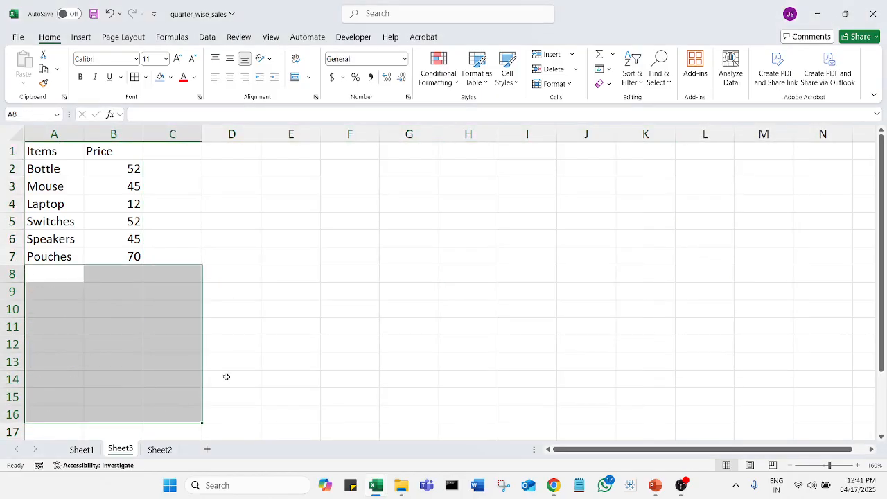
click(331, 311)
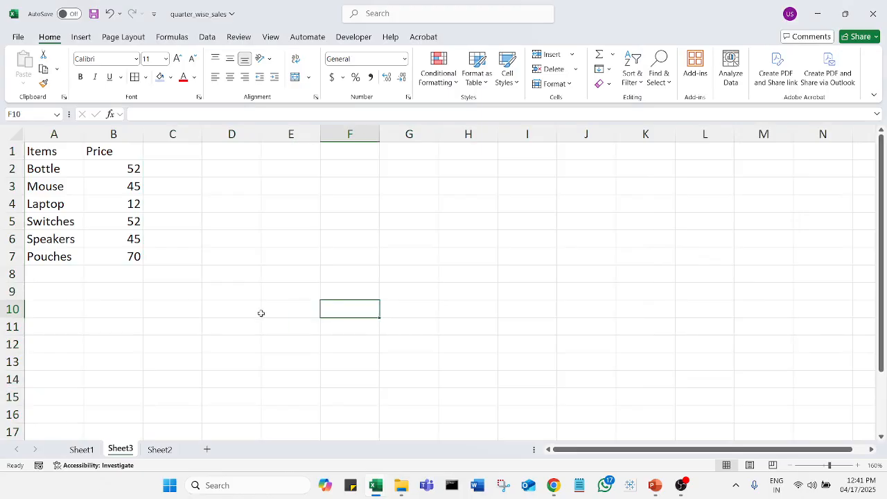
Enter the heading Discount in cell C1 beside Price.
click(177, 151)
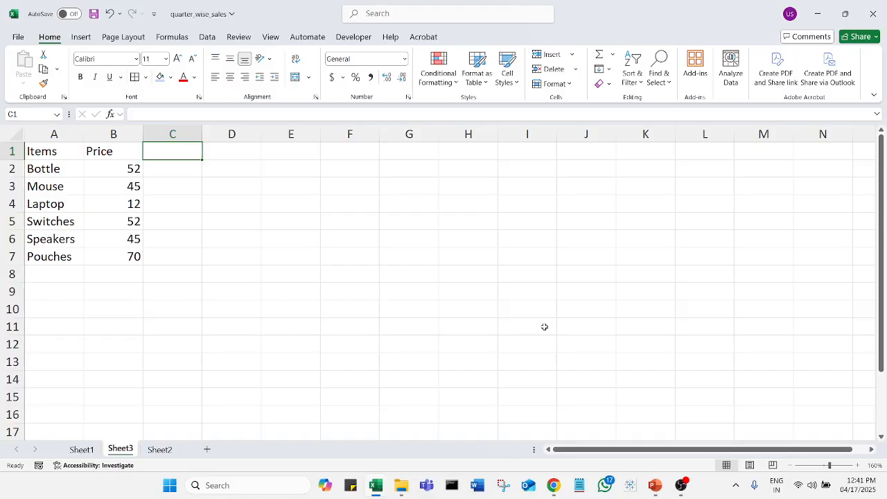
text(dis)
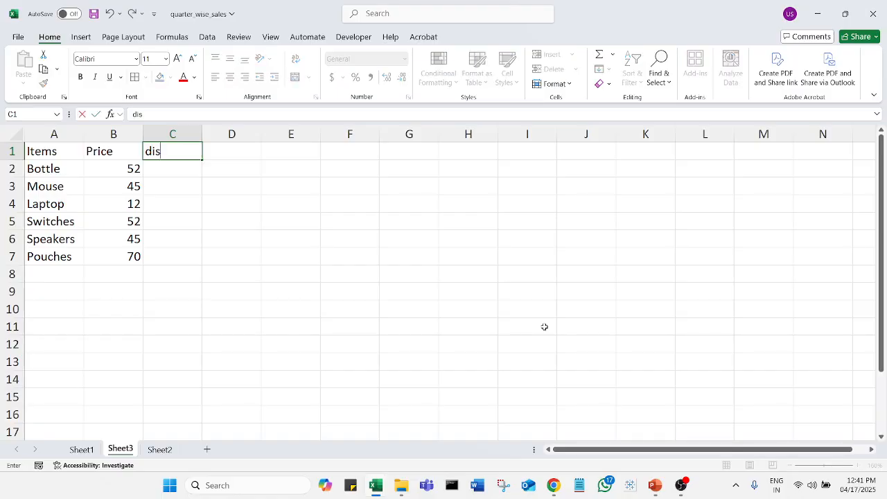
key(BackSpace)
key(BackSpace)
key(BackSpace)
text(Disount)
key(Return)
key(Up)
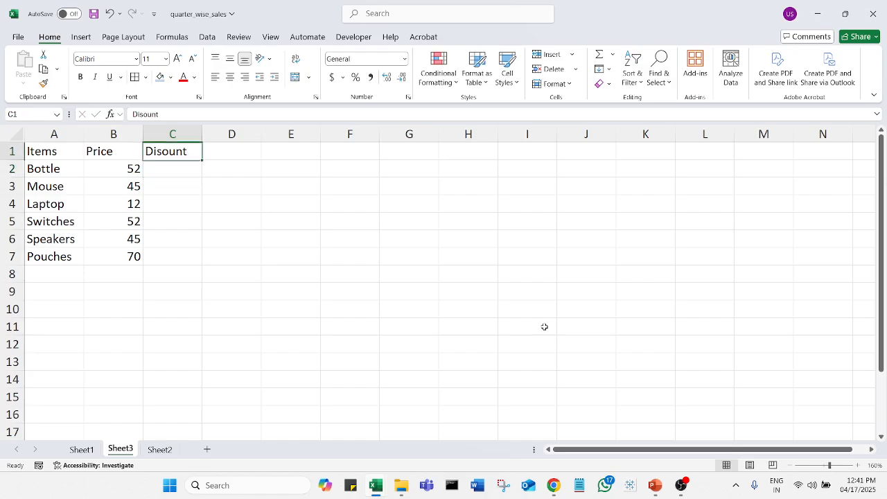
text(Discount)
key(Return)
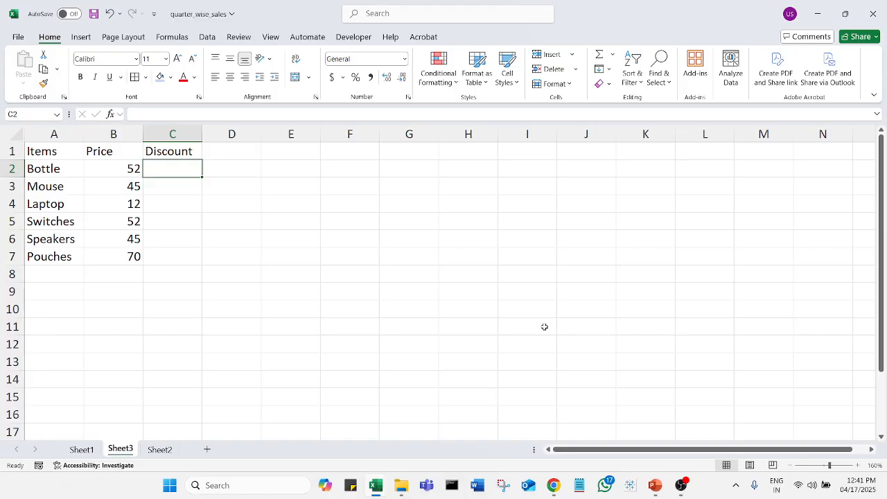
Enter a discount of 10 for every item in cells C2 through C7.
text(10)
key(Return)
text(10)
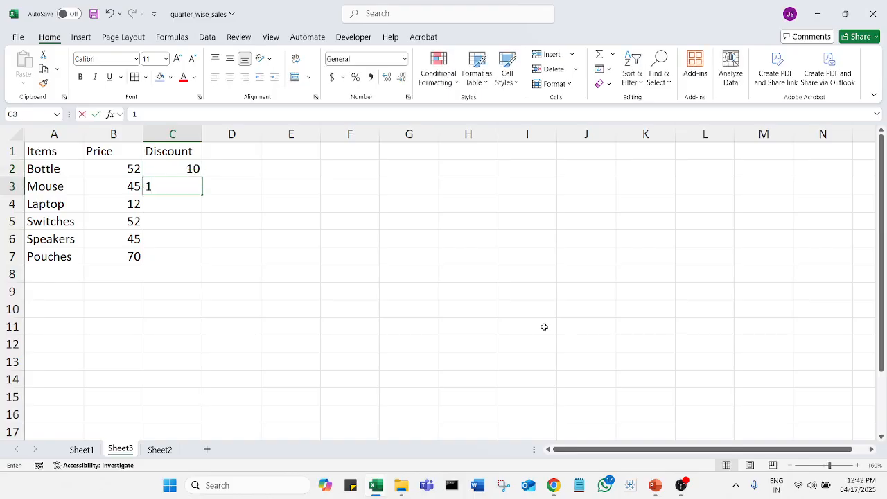
key(Return)
text(1)
text(10)
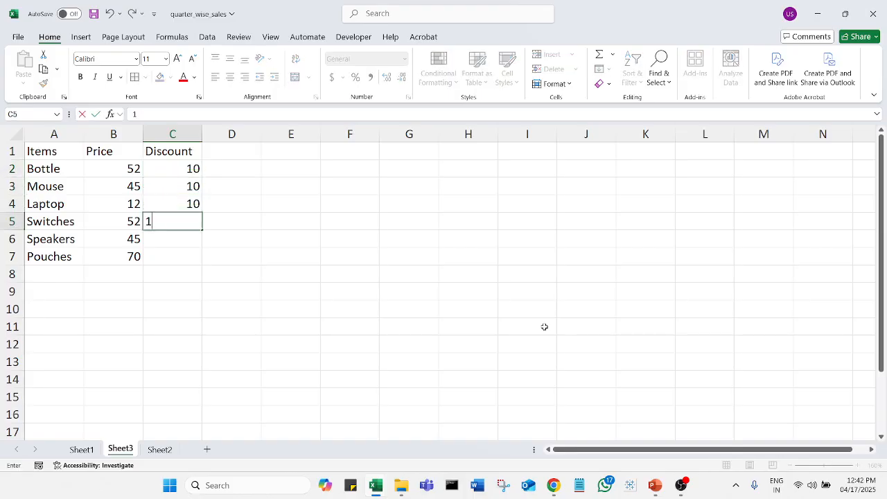
key(Return)
text(10)
key(Return)
text(10)
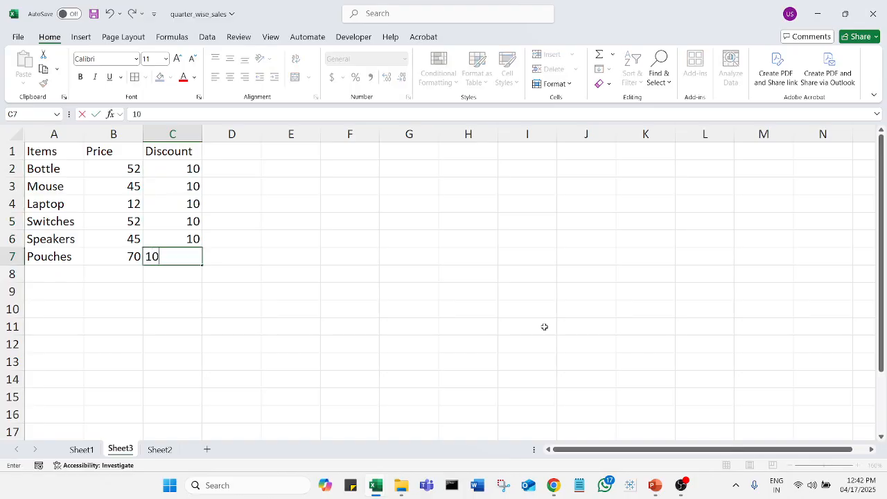
key(Return)
Add the heading Total in D1 and calculate price minus discount in D2 with the formula =B2-C2.
click(236, 153)
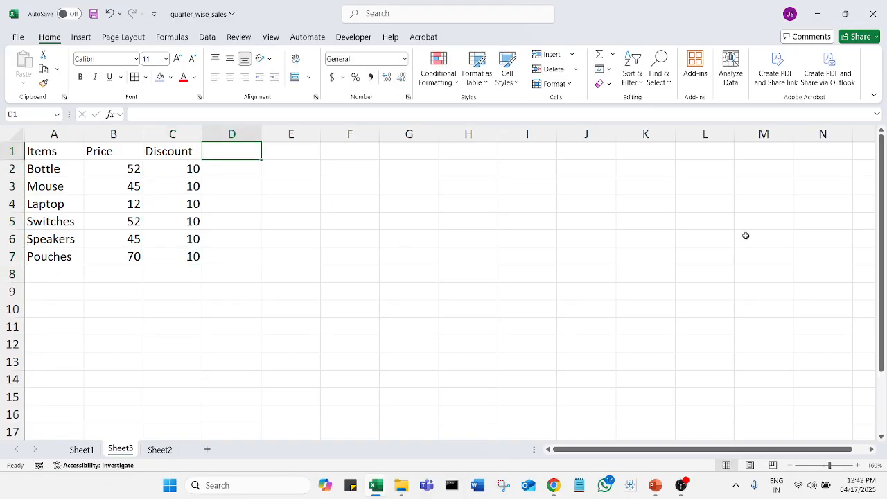
text(Total)
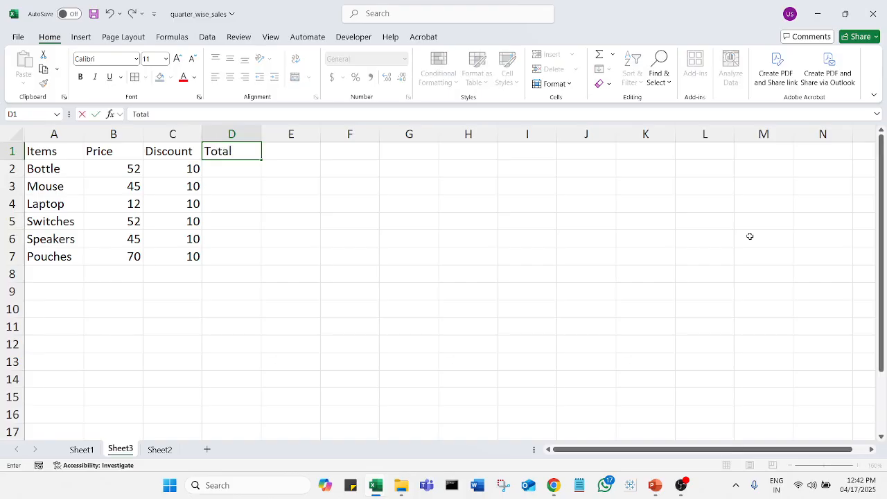
key(Return)
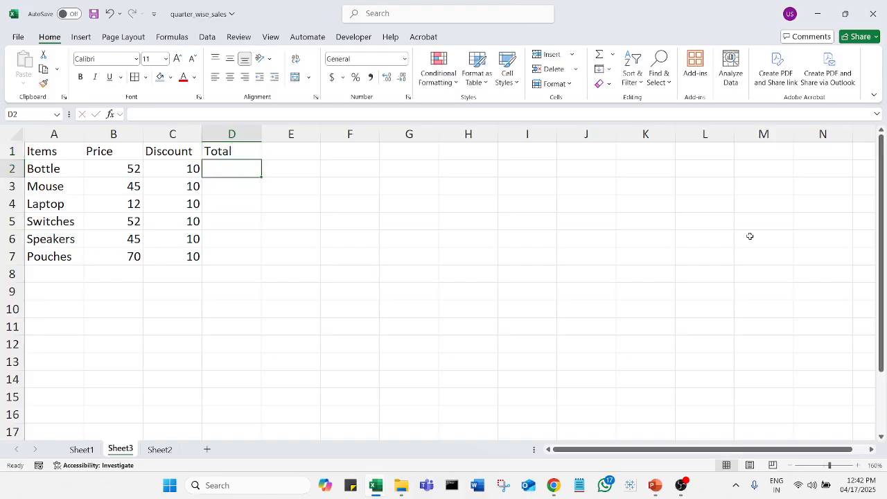
text(=)
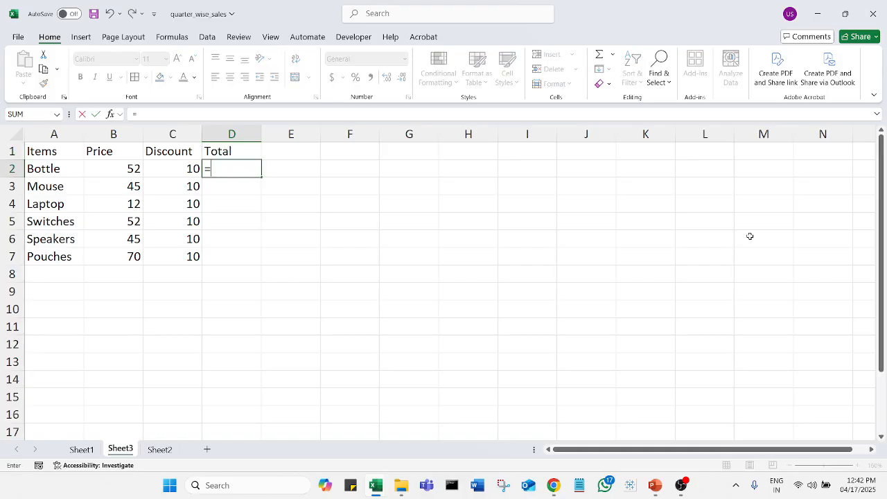
click(99, 167)
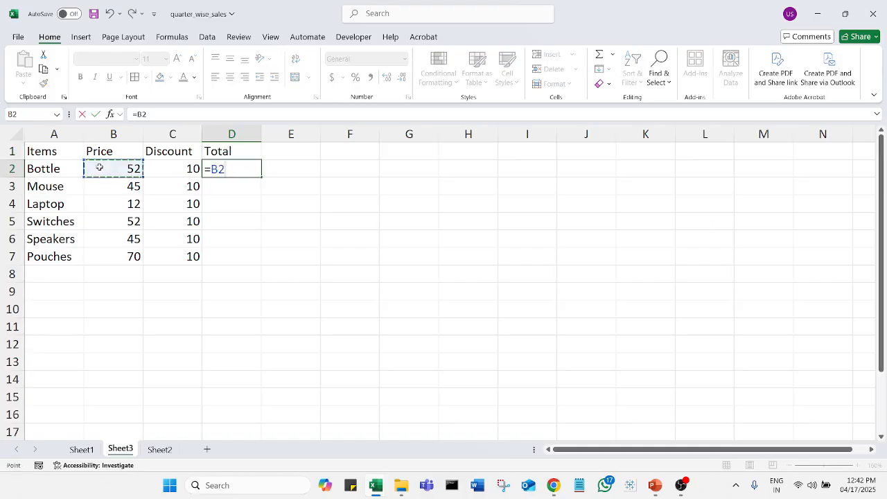
text(-)
click(187, 169)
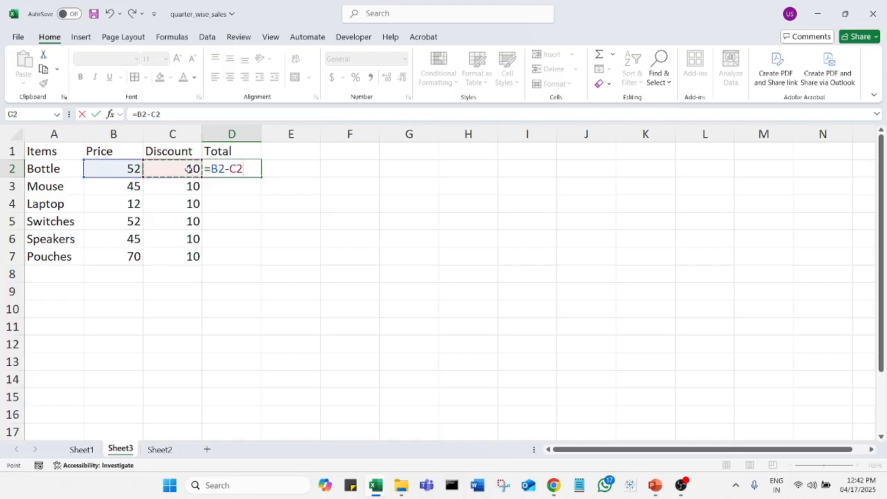
key(Return)
Fill the Total formula from D2 down to D7.
click(233, 175)
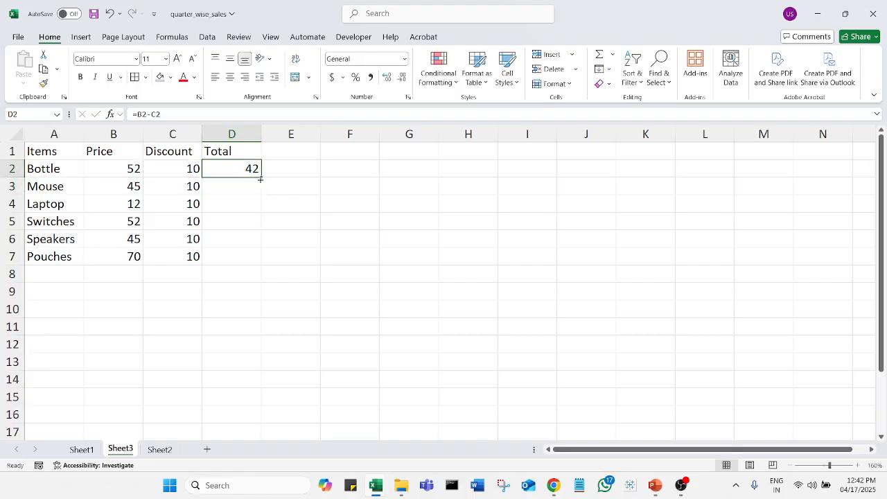
drag(262, 179, 250, 270)
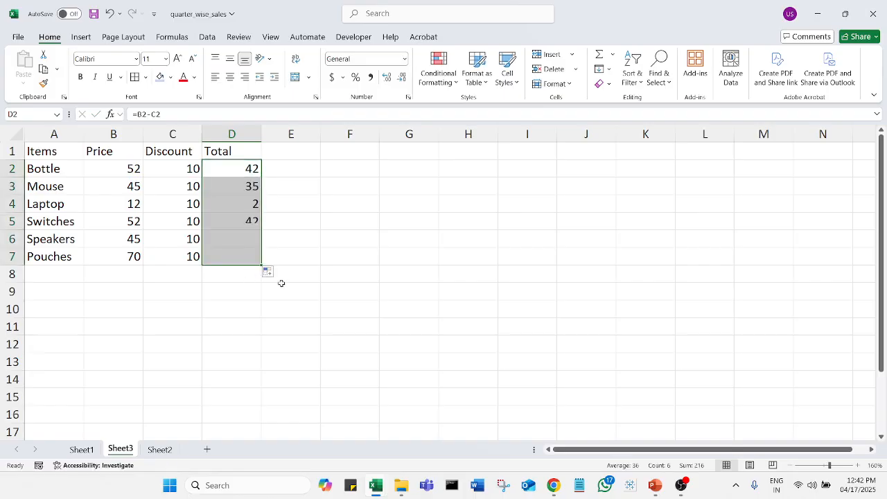
click(354, 289)
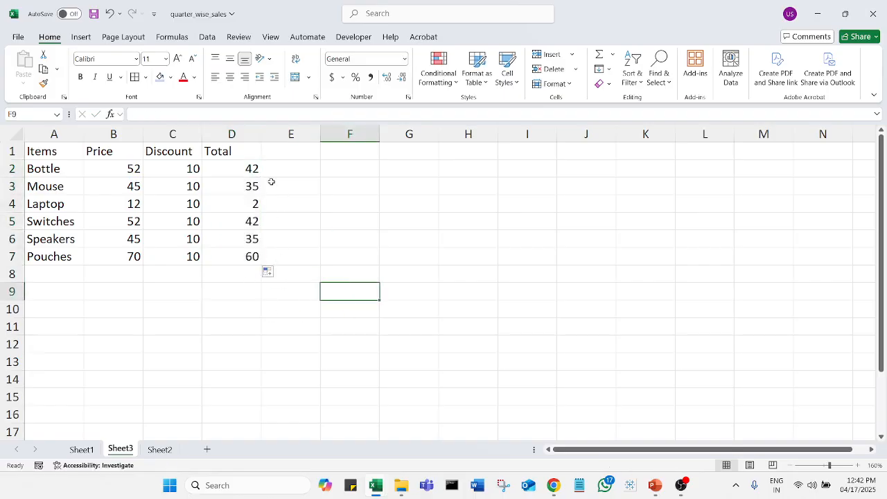
Copy the Total values in D2:D7, paste them starting at cell B10, and end copy mode.
drag(251, 169, 241, 255)
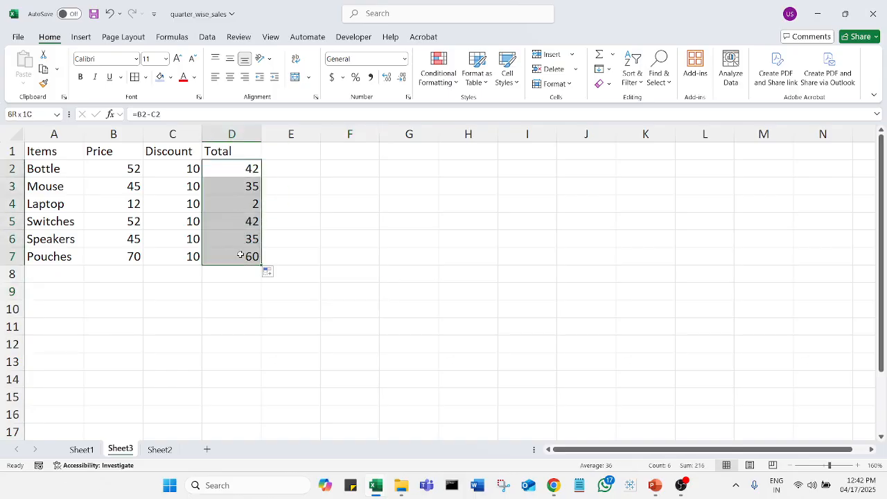
key(ctrl+c)
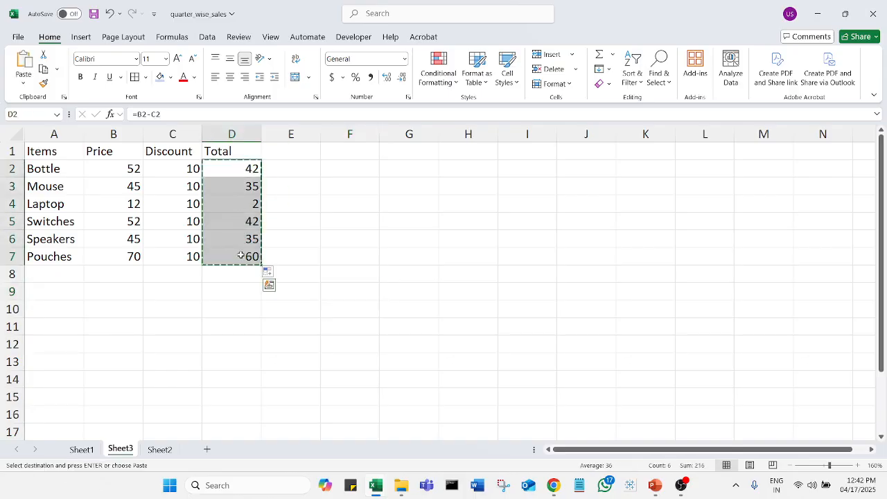
click(127, 304)
key(ctrl+v)
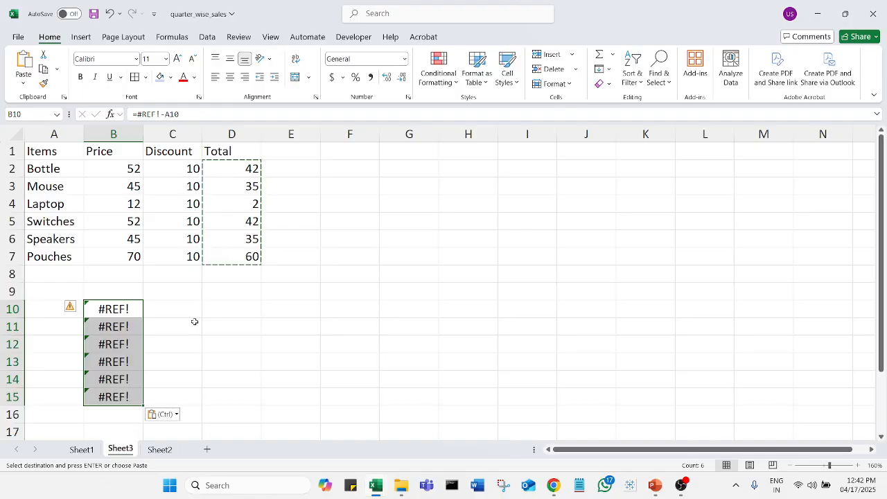
key(Escape)
Select the first Total cell, D2, and open the Windows Magnifier to enlarge the sheet and its formula.
click(257, 171)
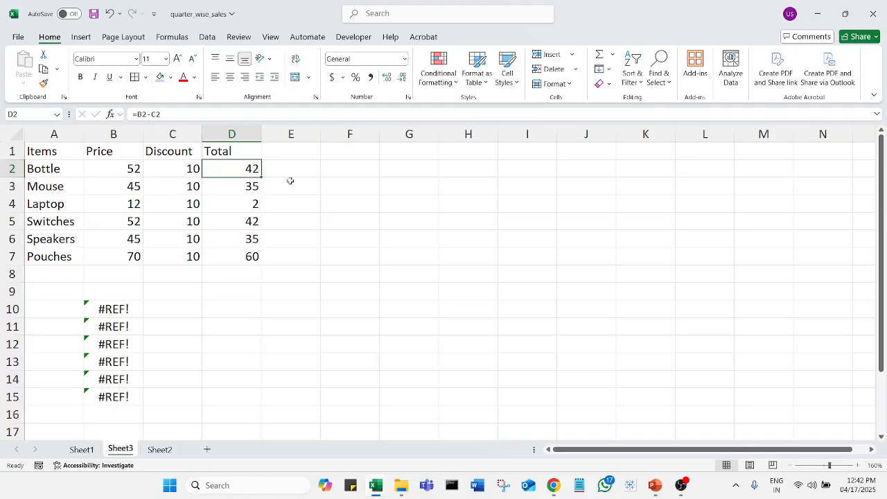
click(348, 199)
click(254, 171)
key(super)
text(mag)
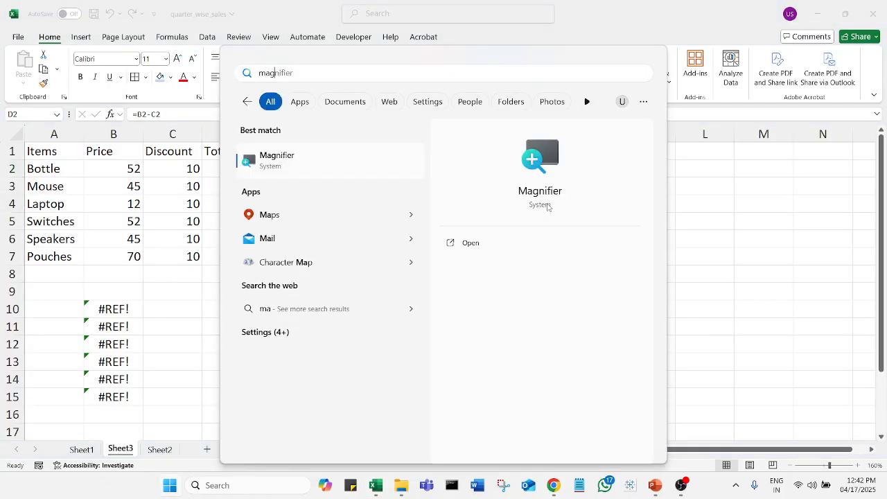
click(364, 160)
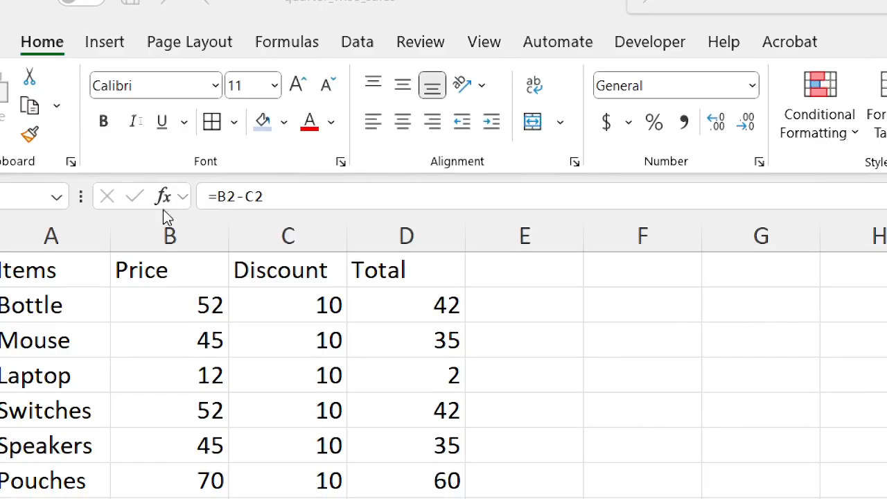
Examine the formulas behind the Total values in cells D2, D3 and D4.
click(440, 305)
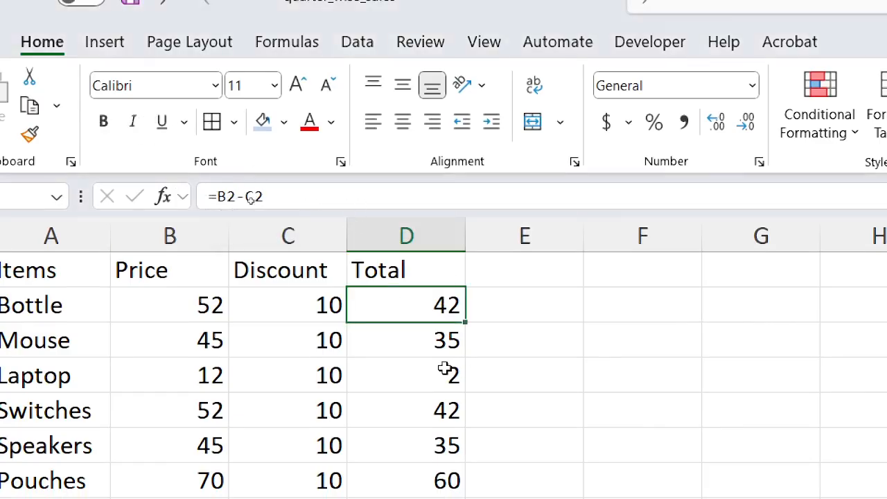
click(440, 339)
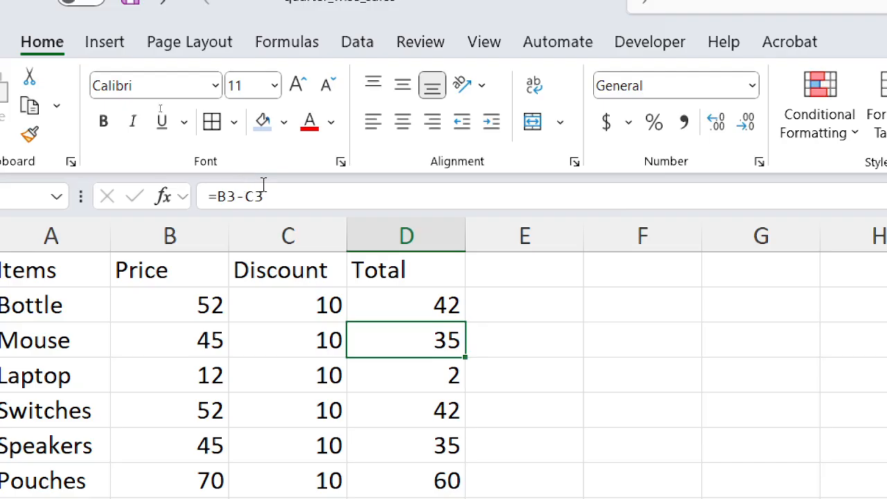
click(451, 375)
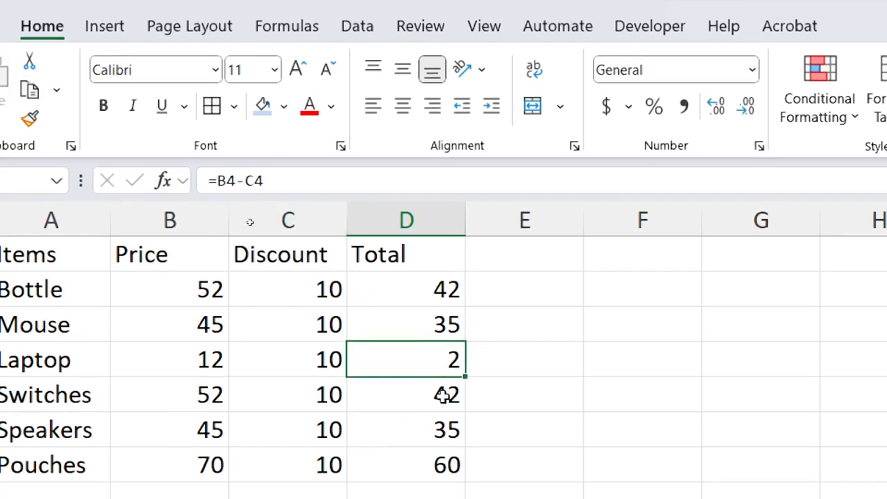
Examine the formulas behind the remaining Total values in cells D5 to D7.
click(434, 292)
click(425, 385)
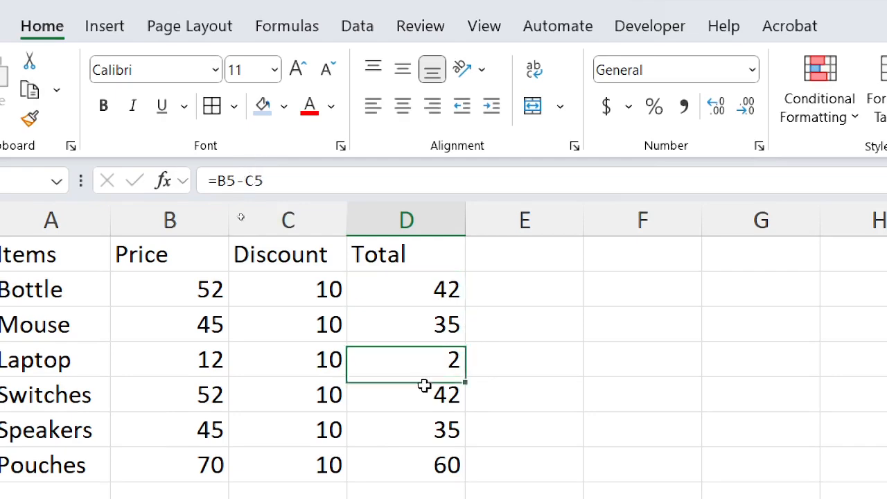
click(422, 429)
key(Down)
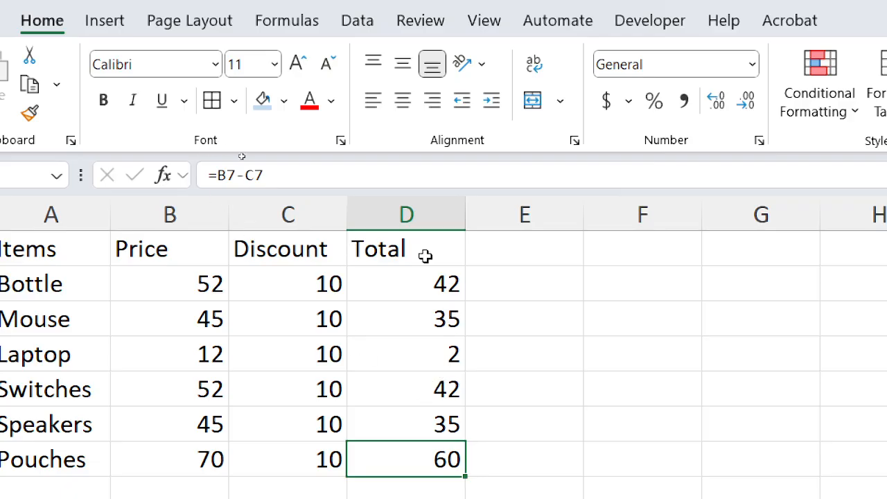
Copy the Total cells D2:D7, paste them as values only starting at cell F2, and end copy mode.
drag(425, 284, 416, 461)
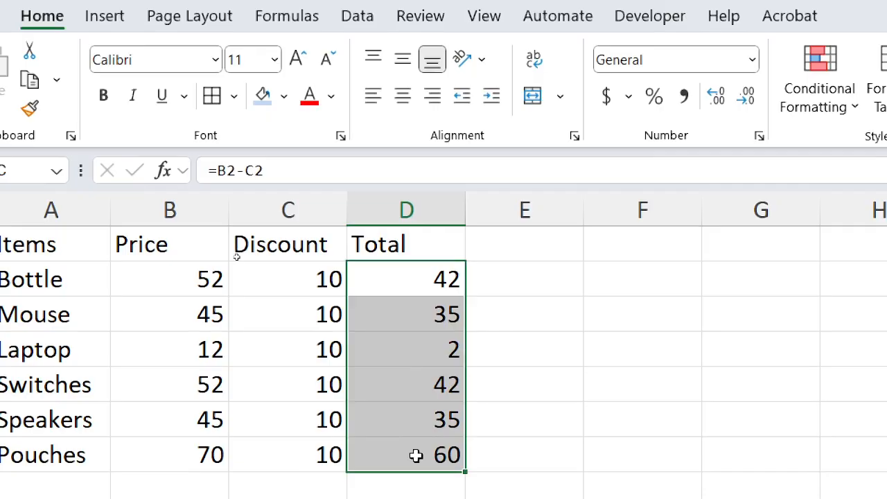
click(31, 80)
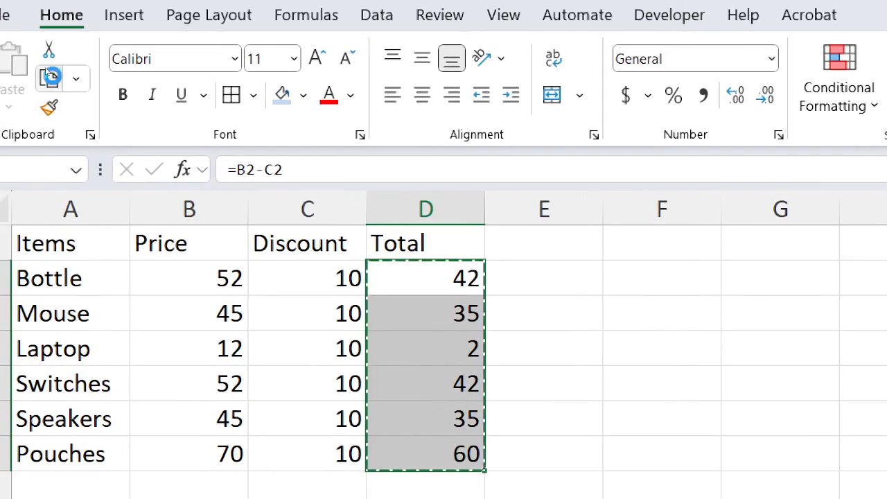
click(654, 274)
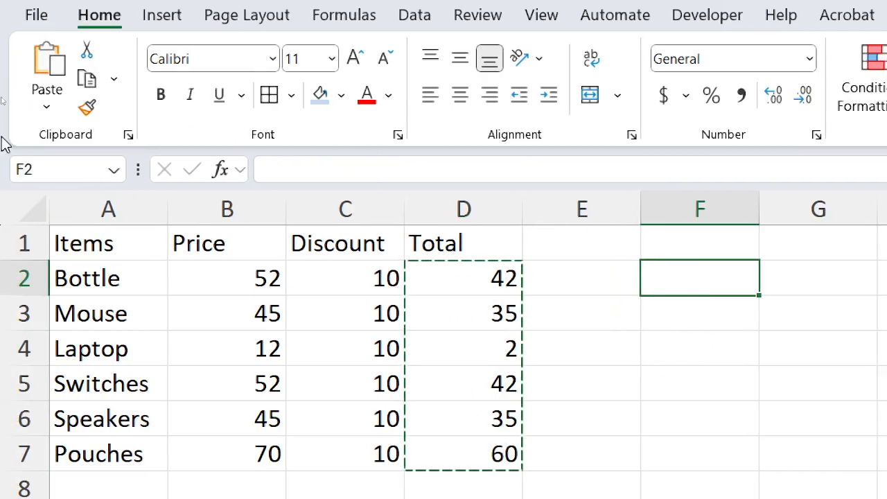
click(45, 111)
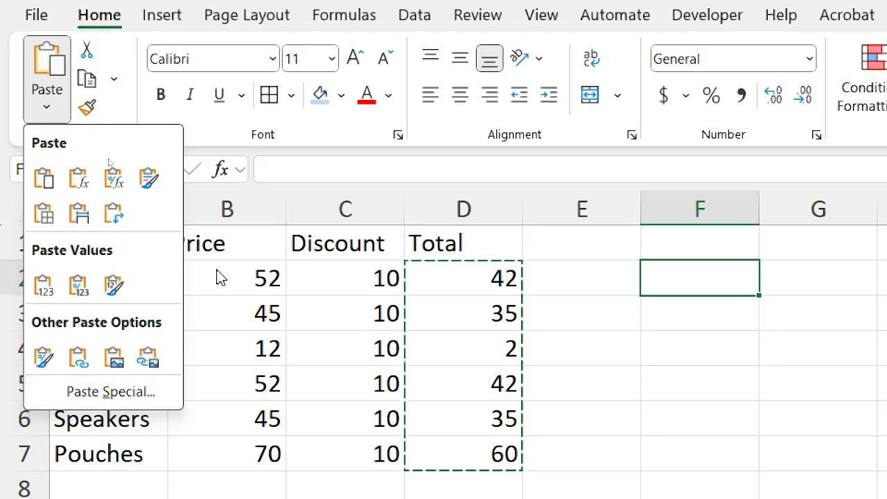
click(43, 287)
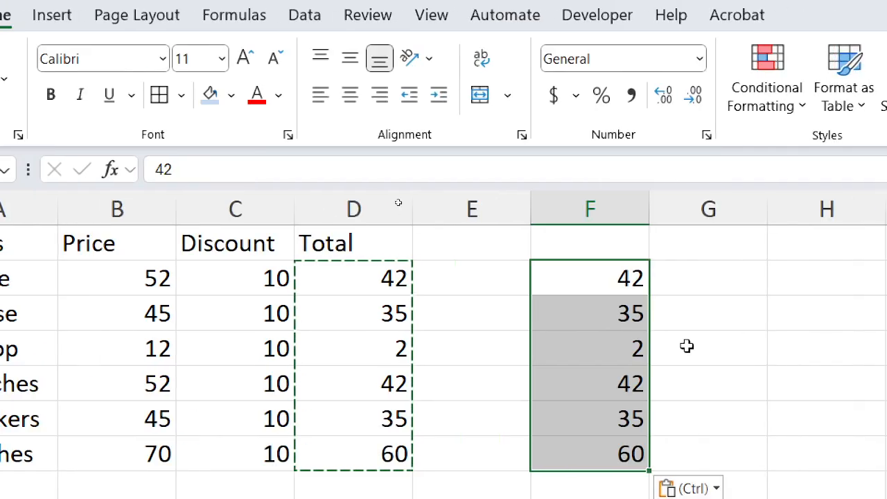
key(Escape)
Compare the content of the original Total cell D2 with its pasted counterpart in F2.
click(396, 280)
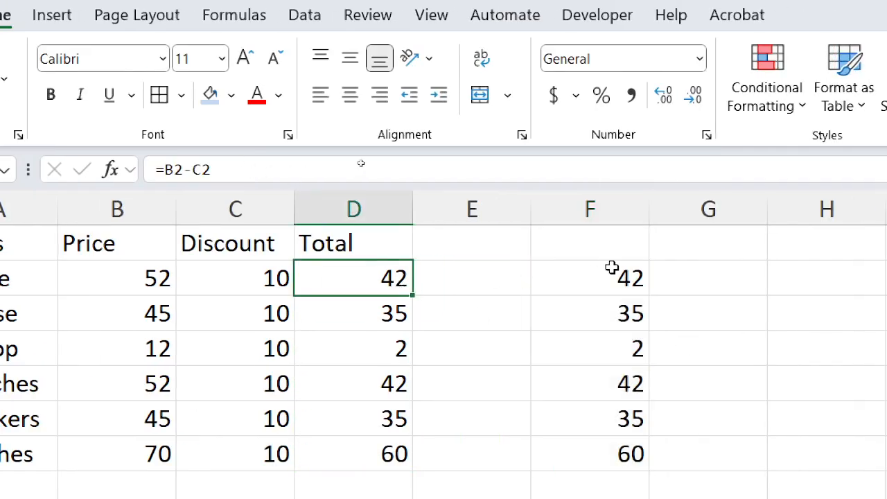
click(613, 268)
click(368, 278)
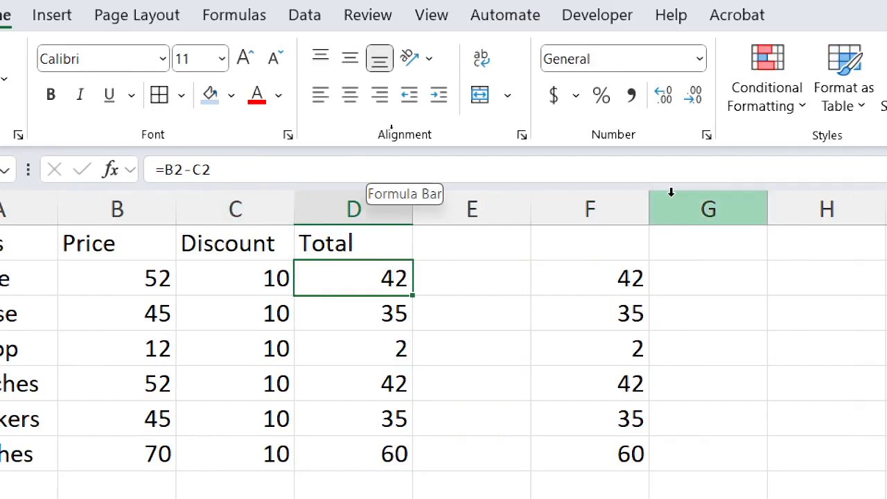
click(601, 285)
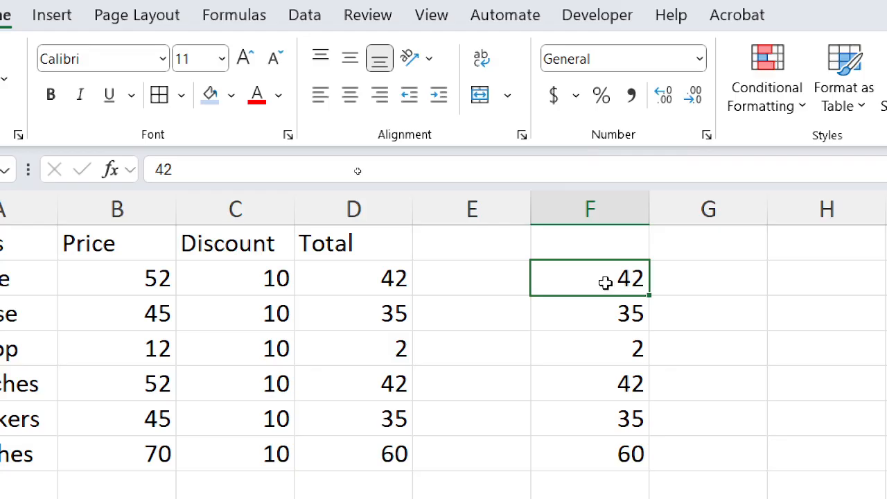
Copy the Total cells D2:D7 again and paste them as values only starting at cell G2.
drag(396, 277, 386, 457)
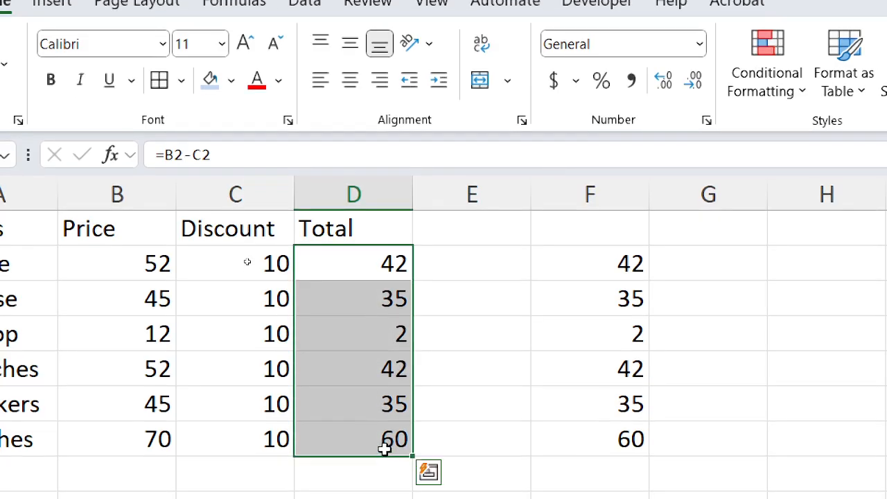
key(ctrl+c)
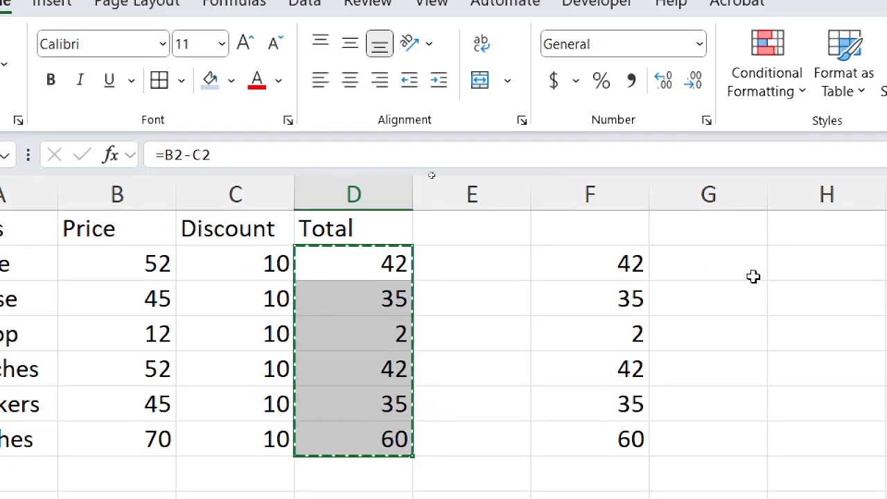
right_click(718, 258)
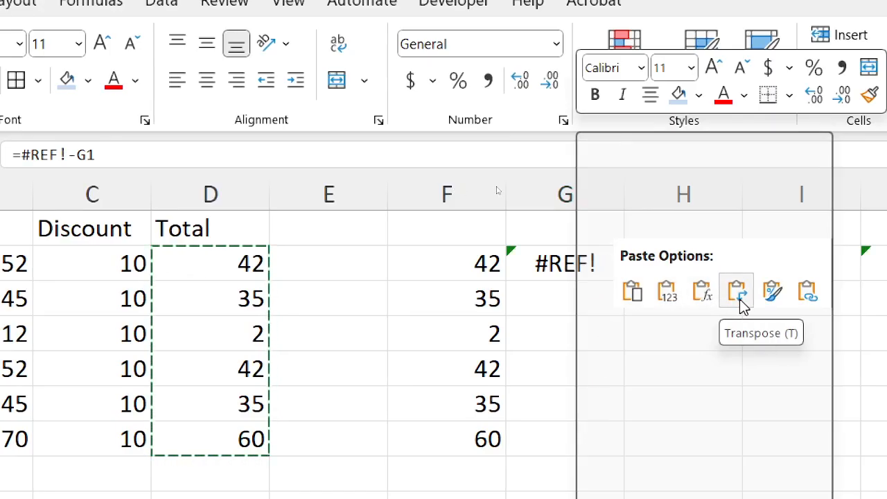
click(676, 294)
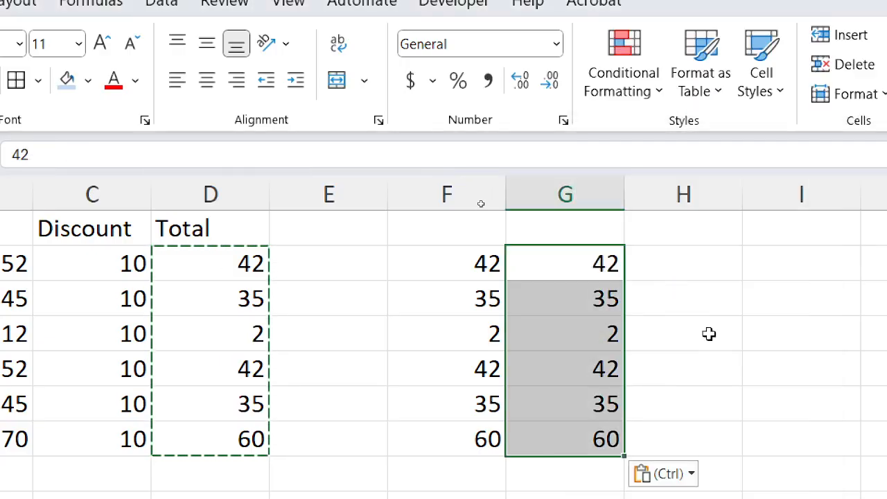
click(733, 381)
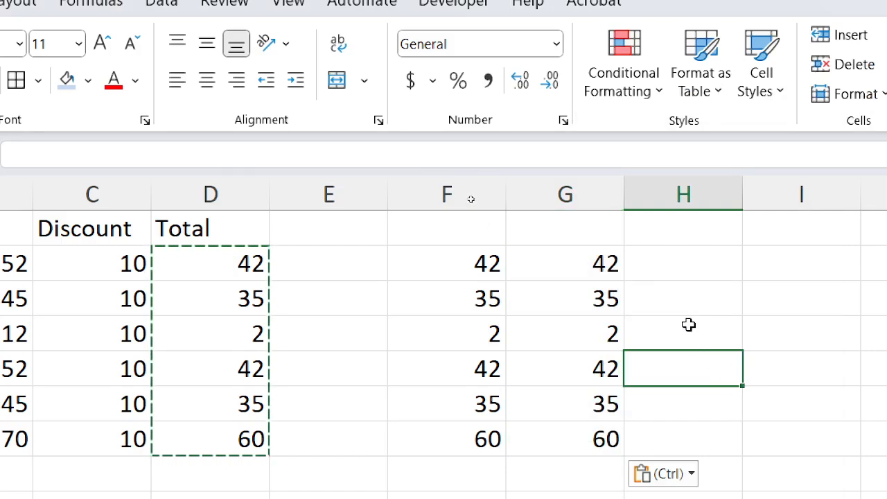
Close the Windows Magnifier to return the screen to its normal size.
scroll(688, 324, down, 2)
scroll(688, 324, up, 2)
scroll(689, 324, down, 3)
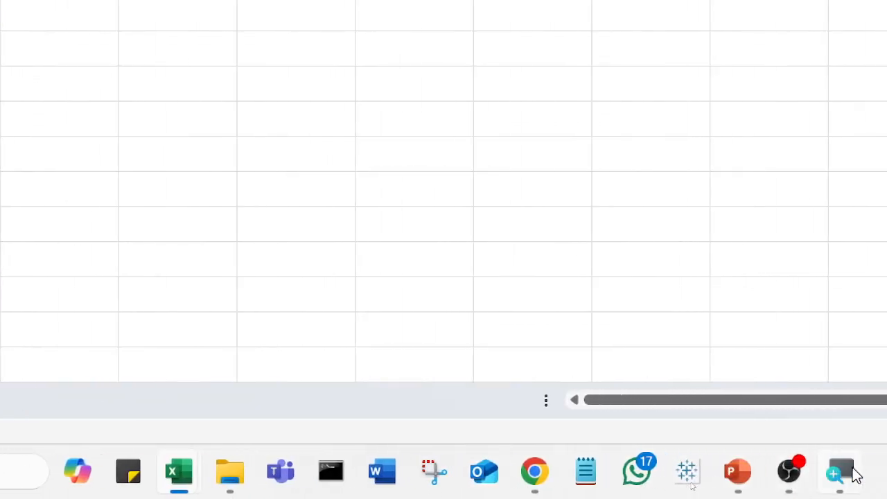
mouse_move(801, 477)
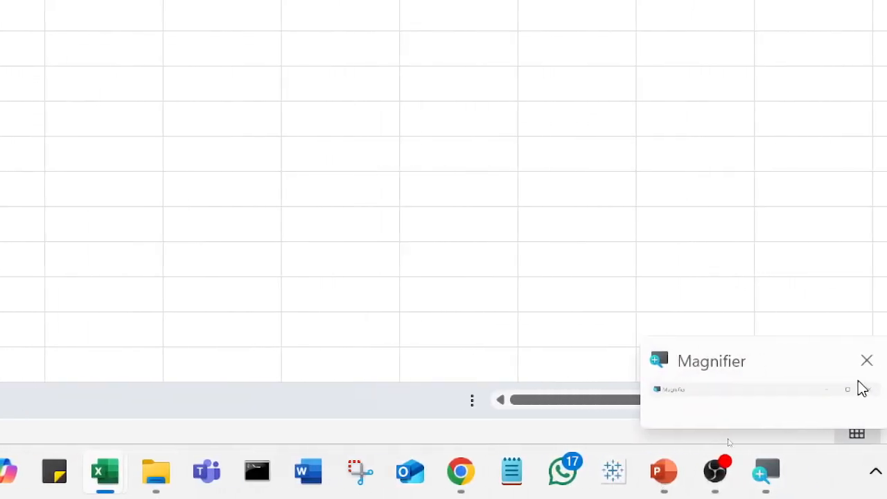
click(853, 359)
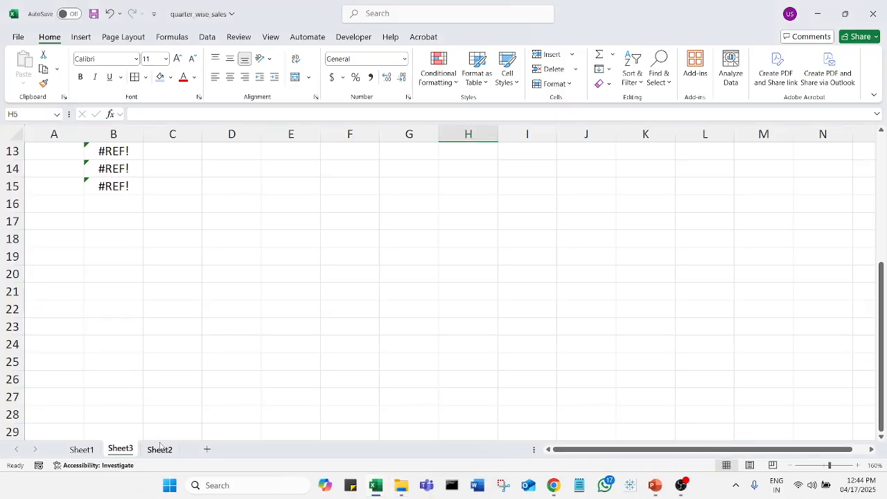
Add a new worksheet after Sheet3 and enter the headers Country in A1 and Population in B1.
click(207, 449)
click(110, 339)
click(70, 238)
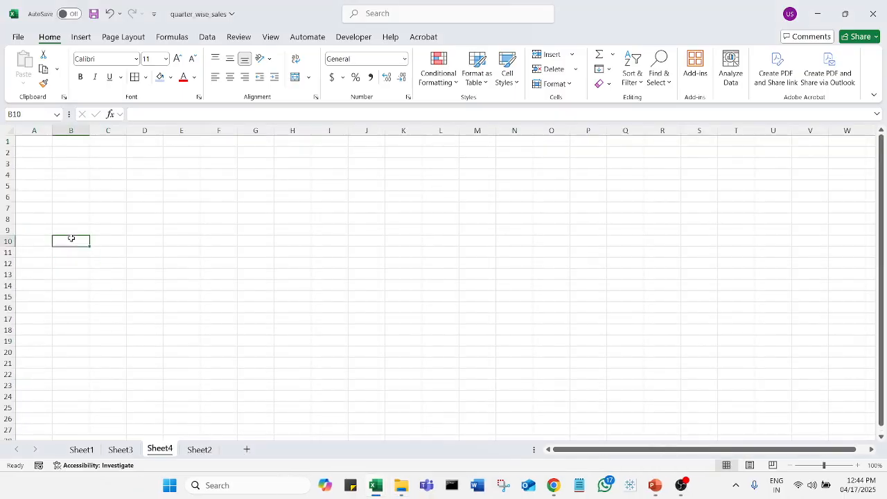
scroll(71, 239, up, 5)
click(75, 154)
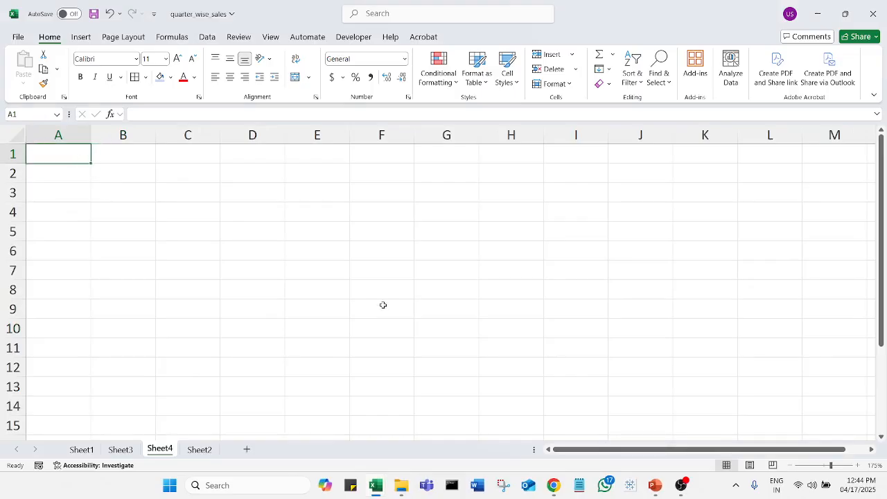
text(Countr)
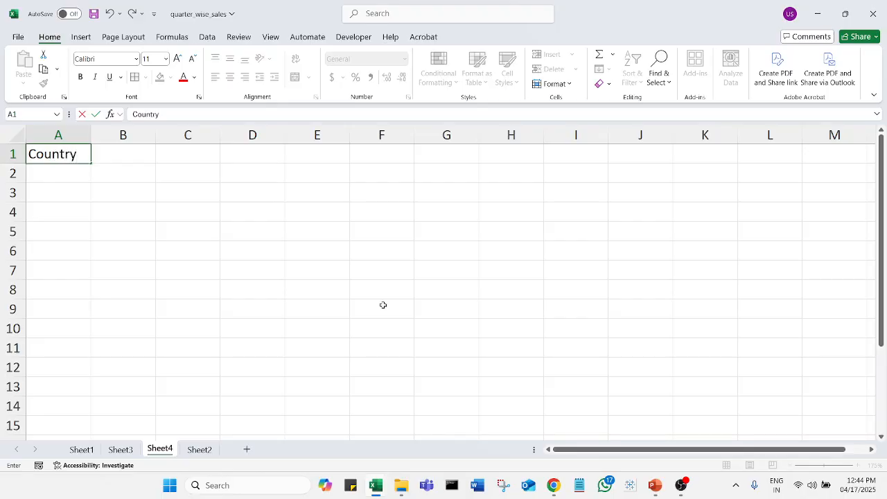
text(y)
key(Tab)
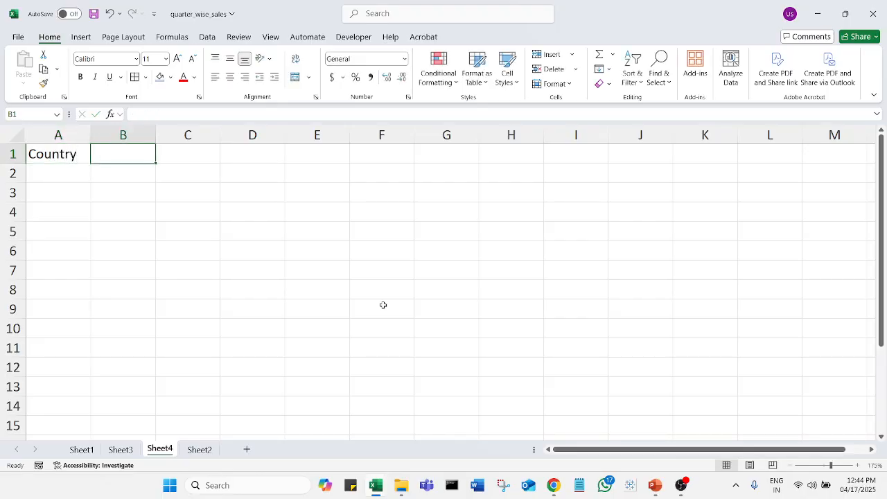
text(Po)
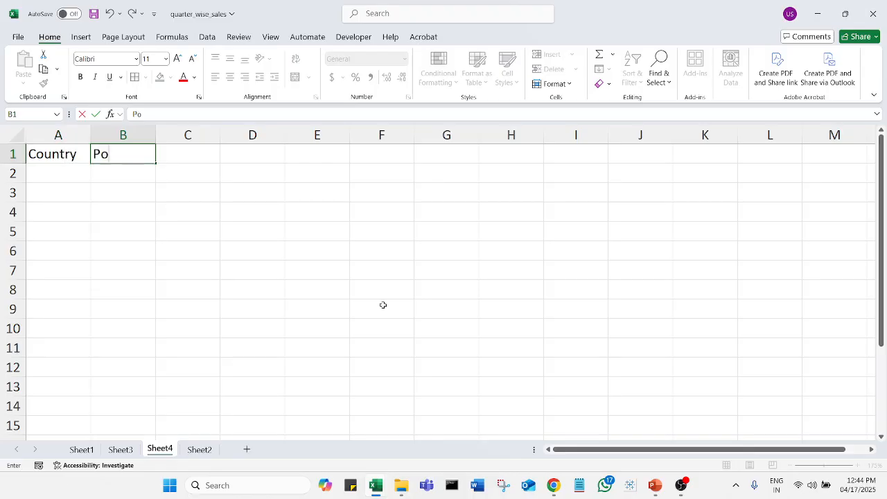
text(pulation)
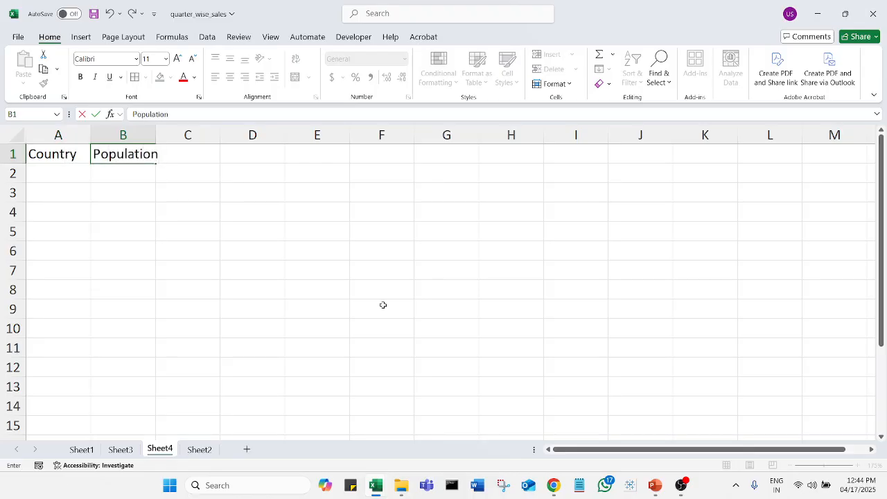
key(Return)
Fill the first two country rows with India and 144, and China and 130.
text(India)
key(Tab)
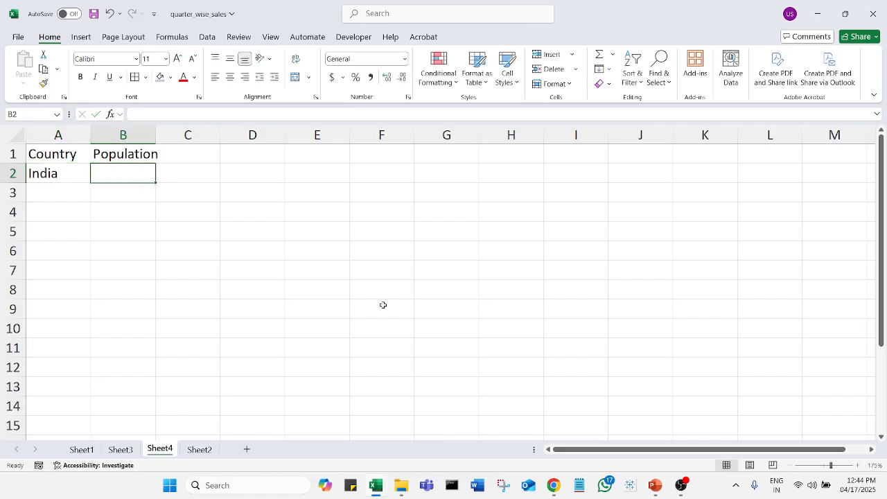
text(144)
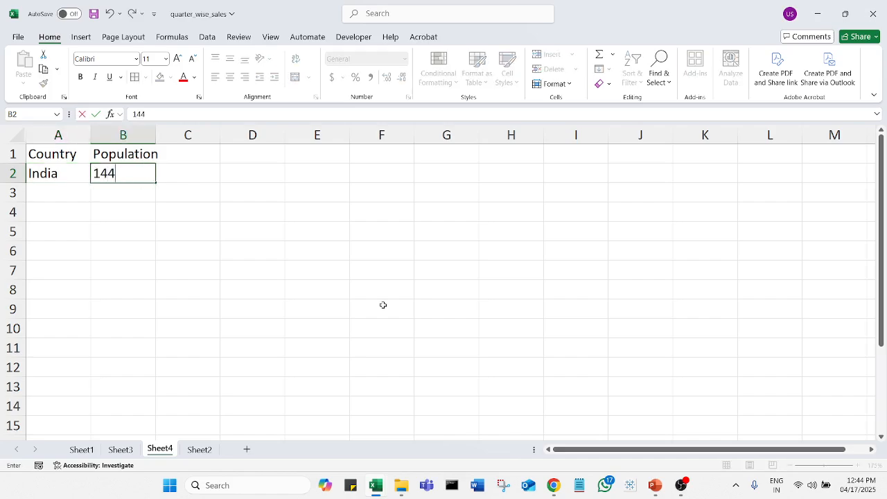
key(Return)
text(China)
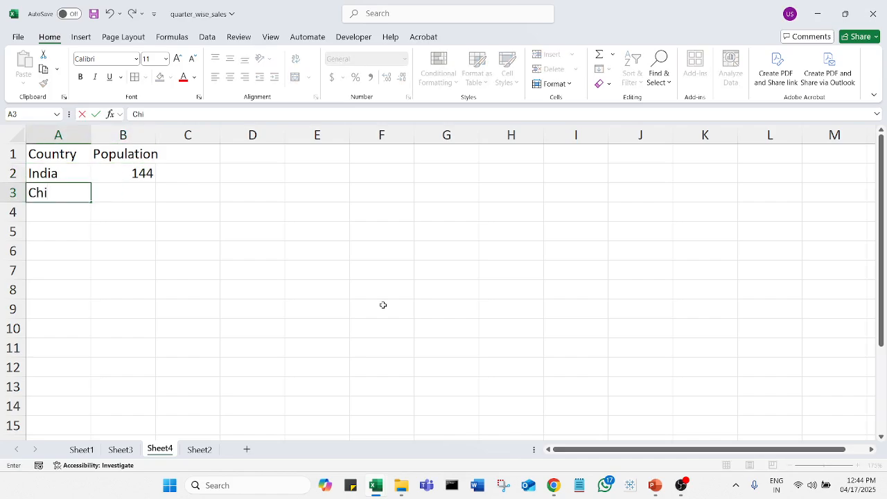
key(Tab)
text(13)
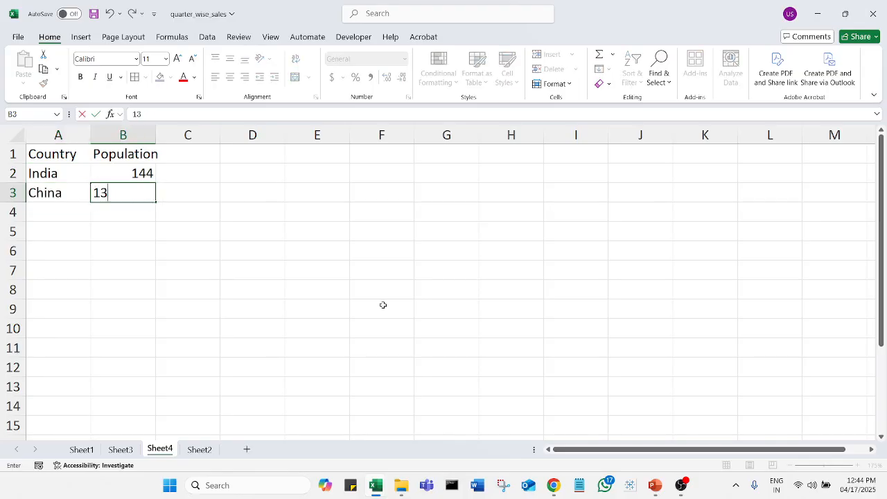
text(0)
key(Return)
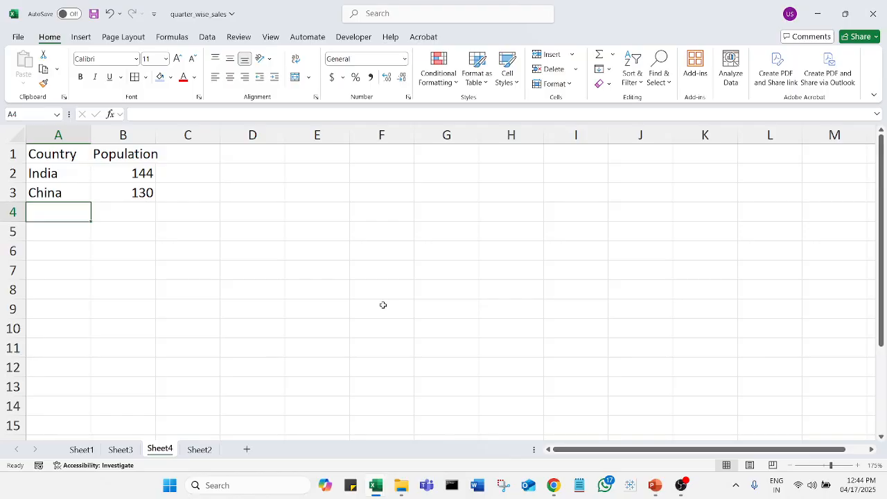
Enter America with a population of 40 in row 4.
text(Ameri)
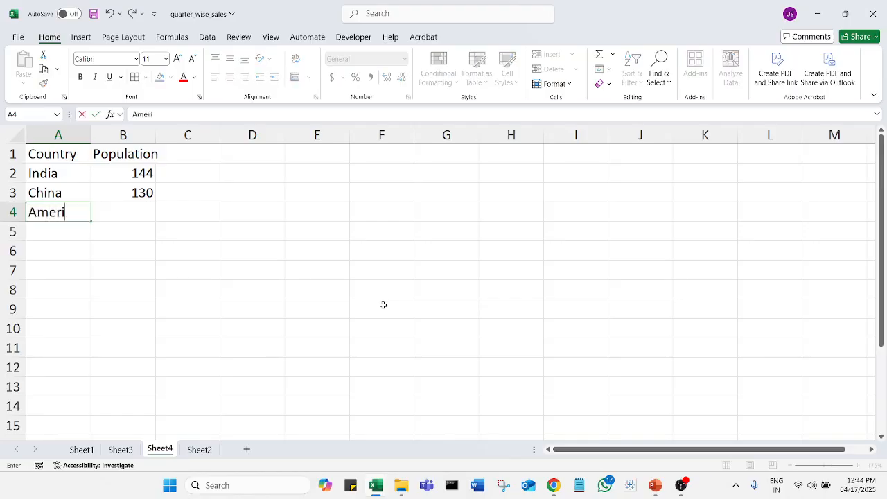
text(ca)
key(Tab)
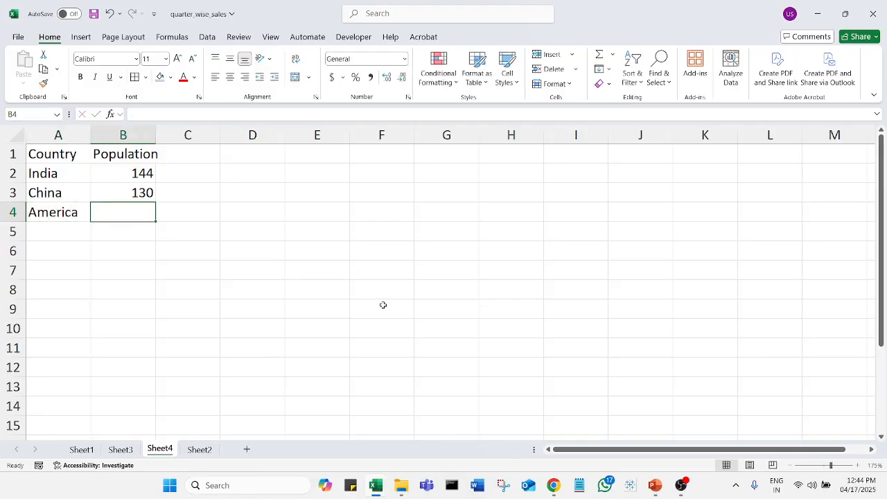
text(8)
key(BackSpace)
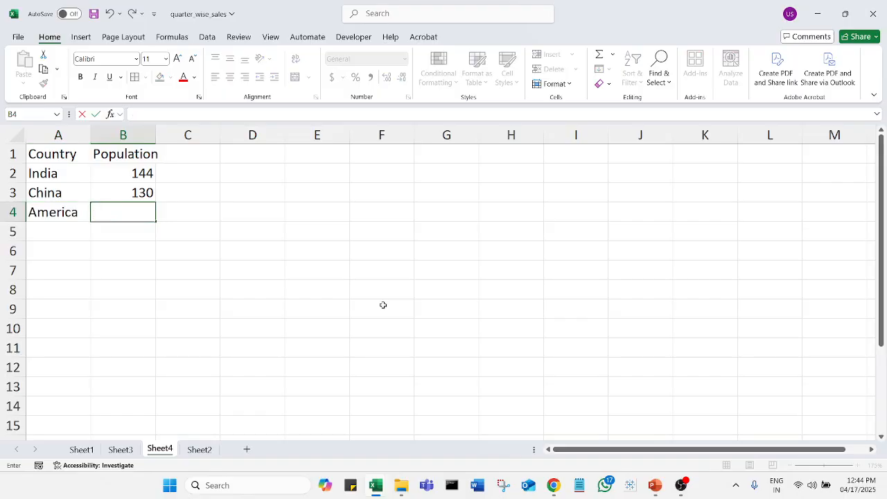
text(40)
key(Return)
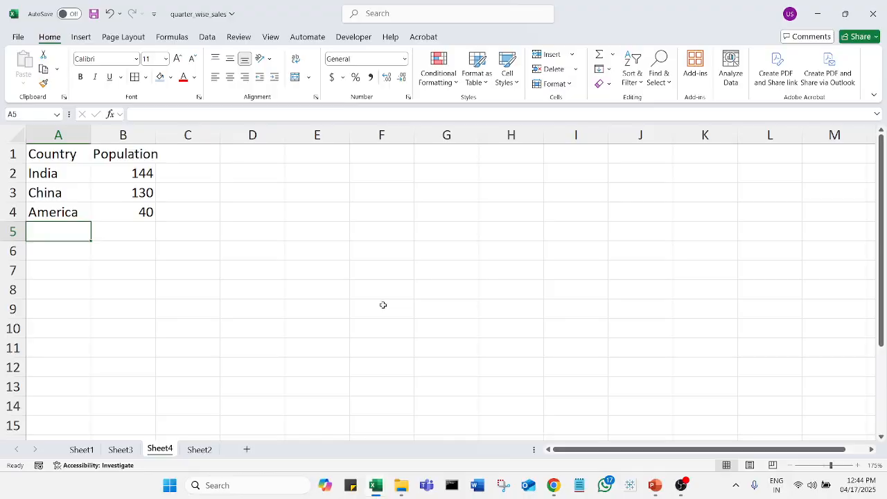
Enter Italy with a population of 20 in row 5.
text(It)
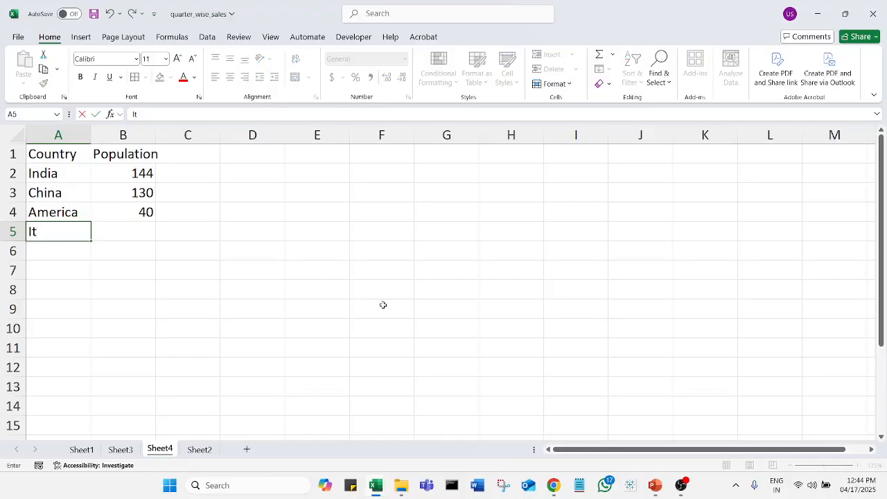
text(aly)
key(Tab)
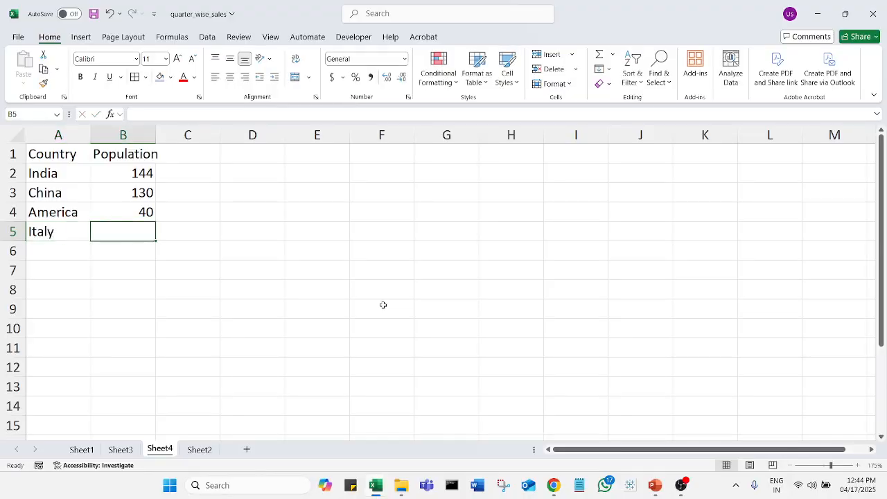
text(2-)
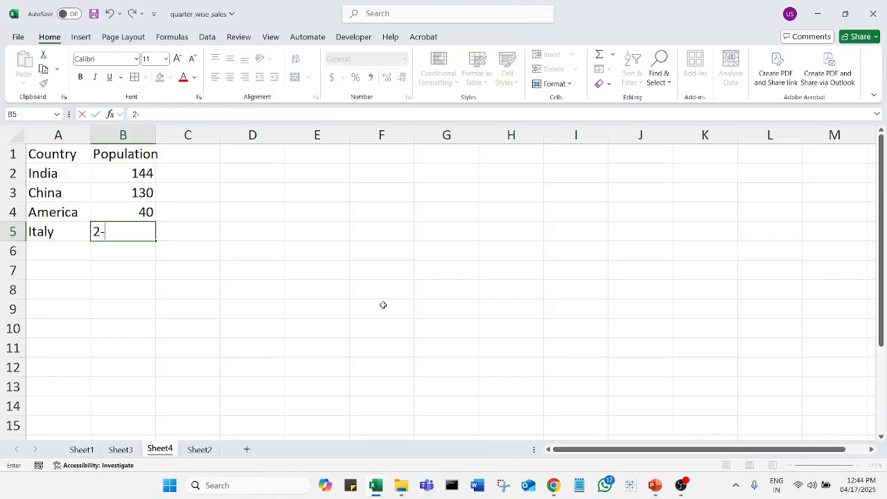
click(274, 298)
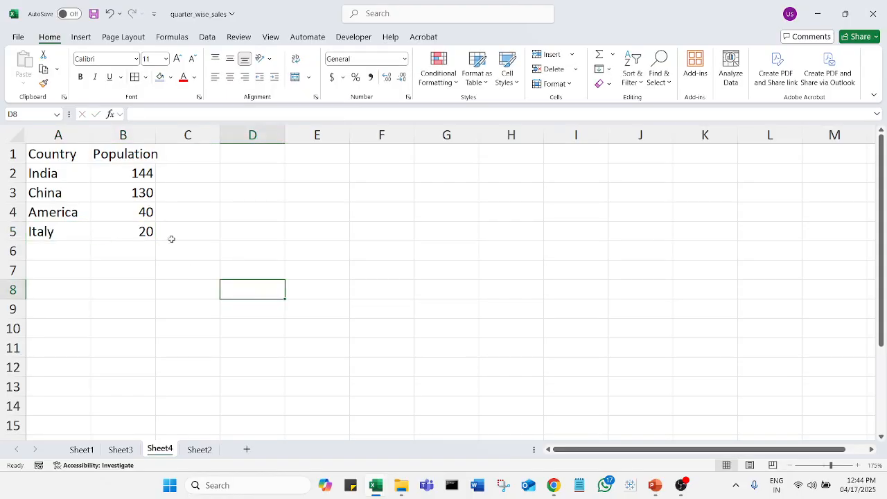
Add a new blank worksheet after Sheet2.
drag(78, 158, 107, 226)
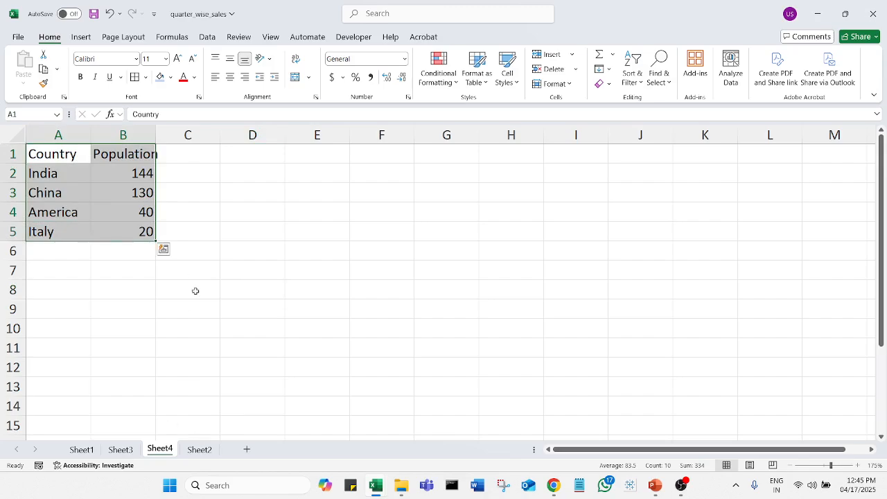
click(201, 450)
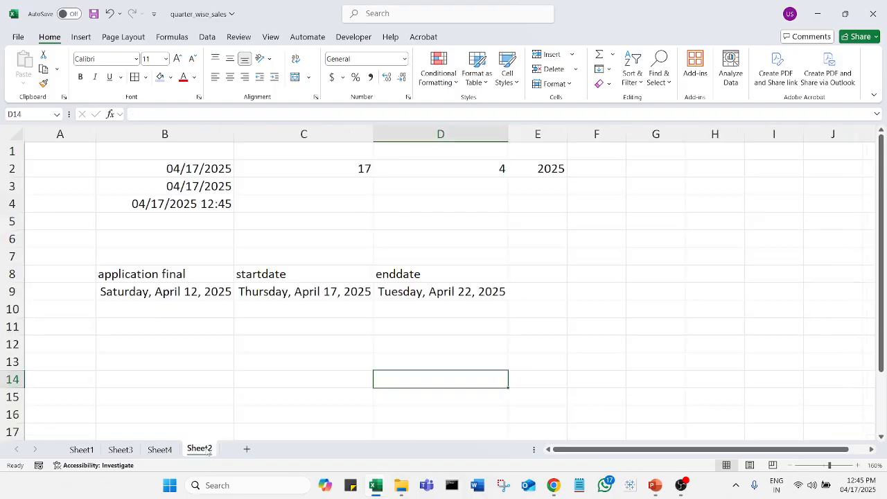
click(247, 450)
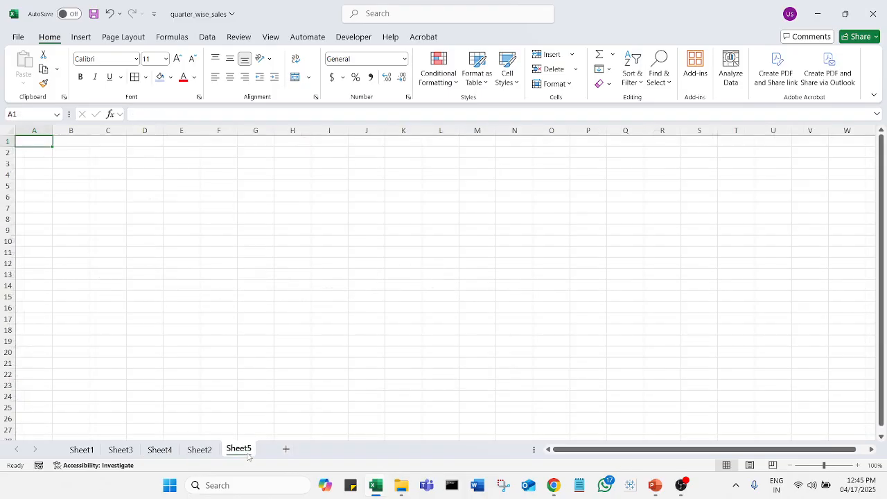
right_click(45, 142)
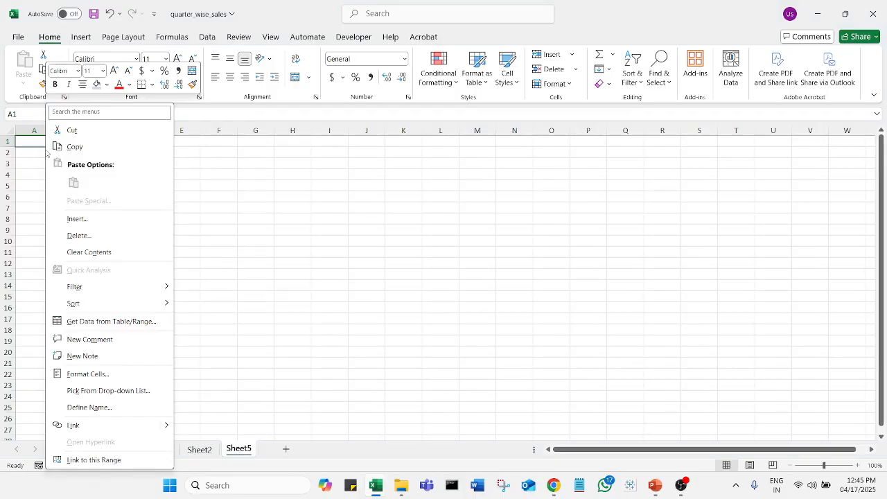
key(Escape)
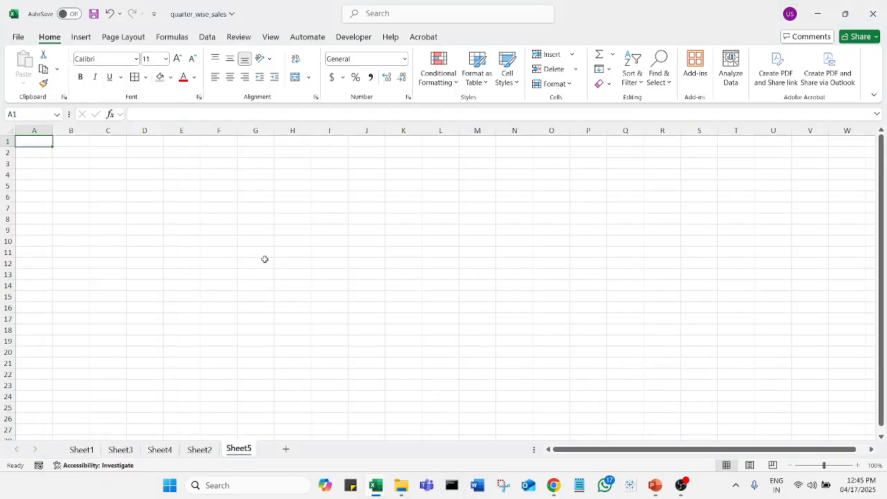
Copy the Country and Population table A1:B5 from Sheet4 and paste it transposed at A1 of Sheet5.
click(160, 449)
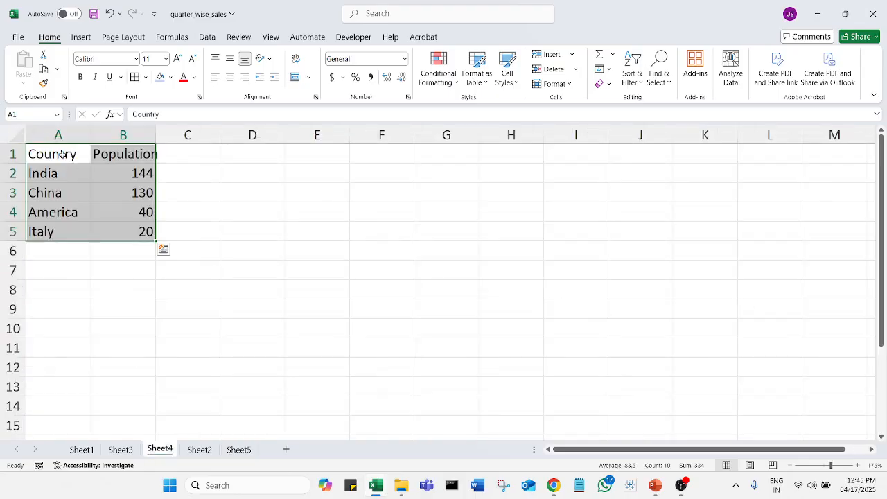
drag(63, 156, 114, 228)
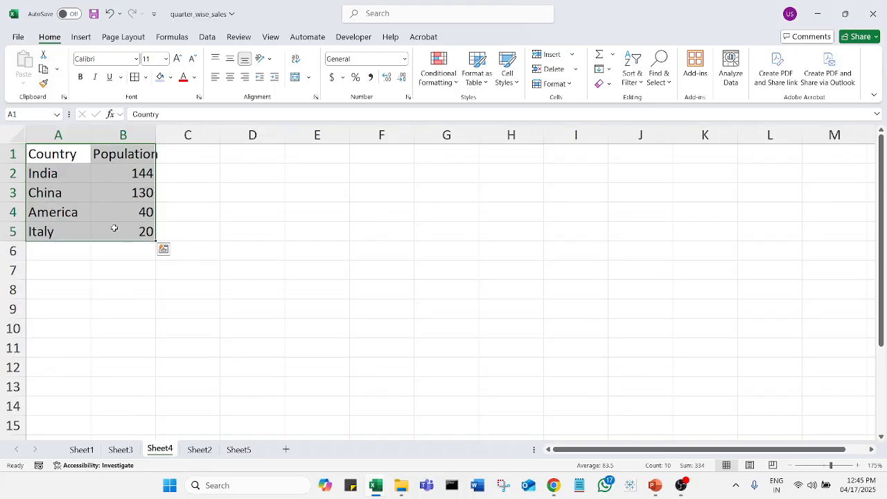
key(ctrl+c)
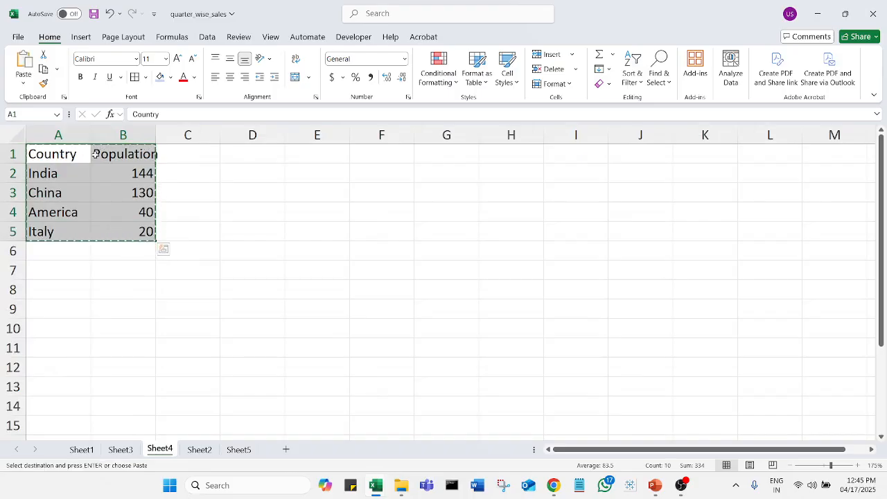
click(239, 449)
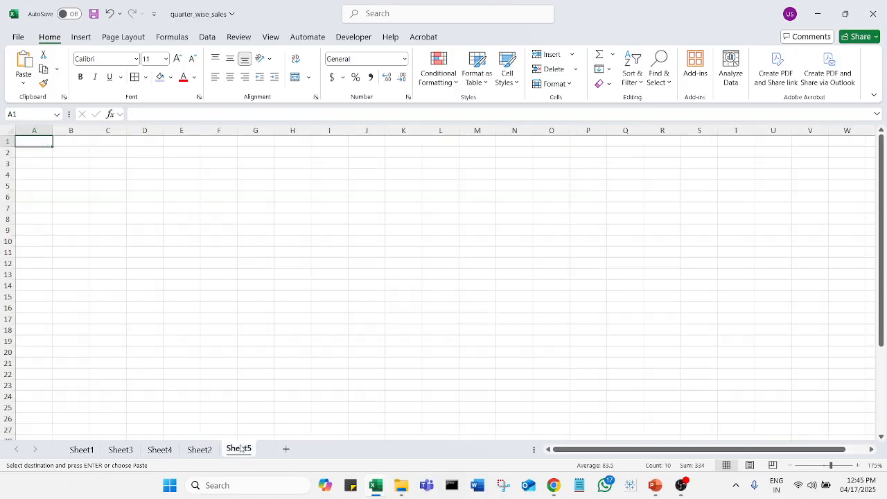
right_click(43, 146)
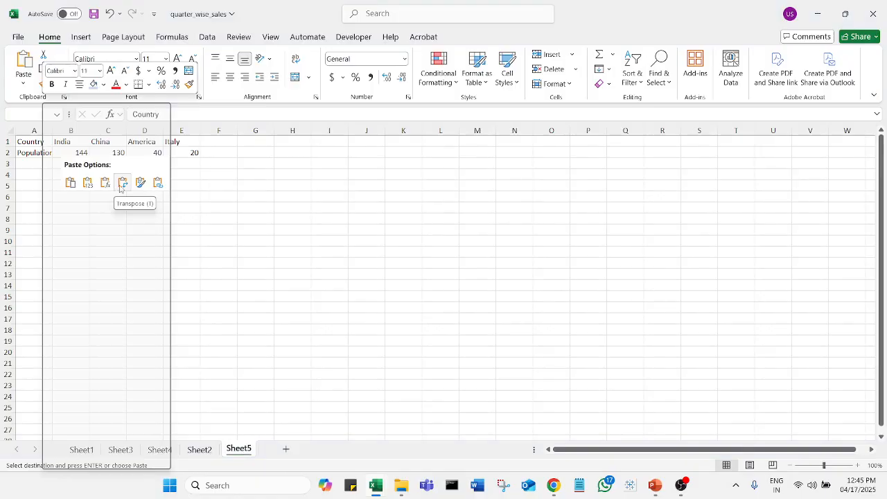
click(122, 183)
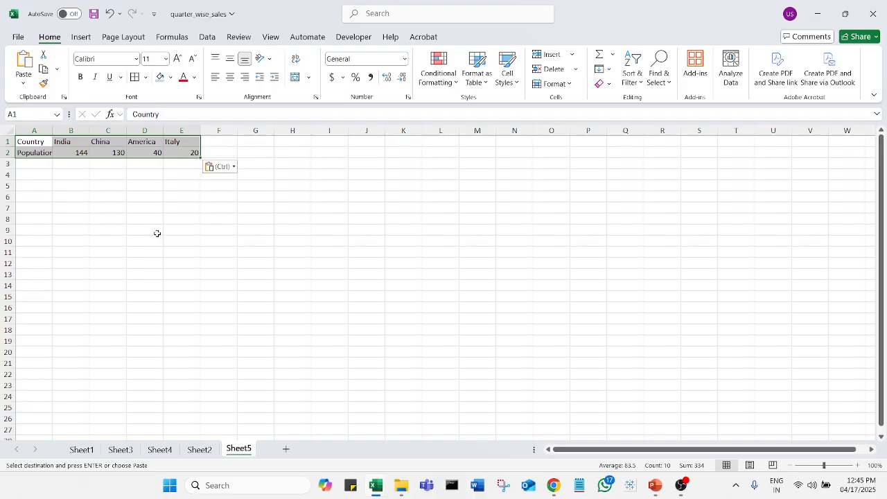
scroll(157, 234, up, 6)
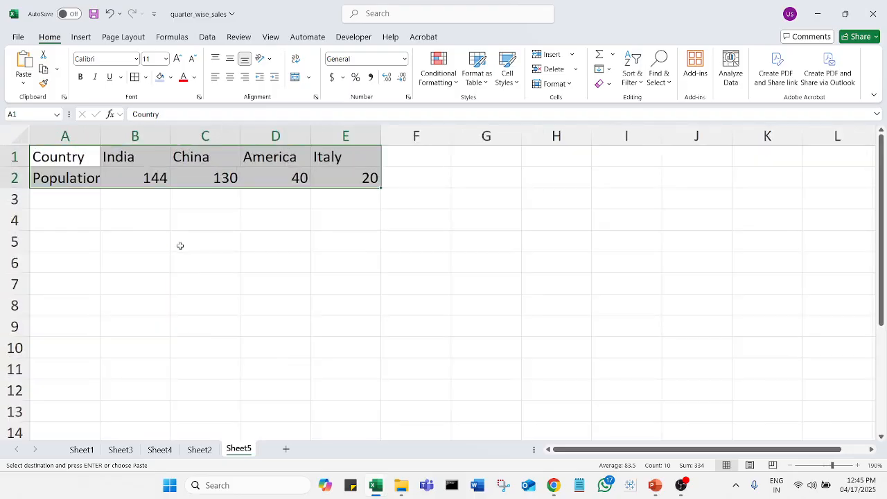
click(211, 252)
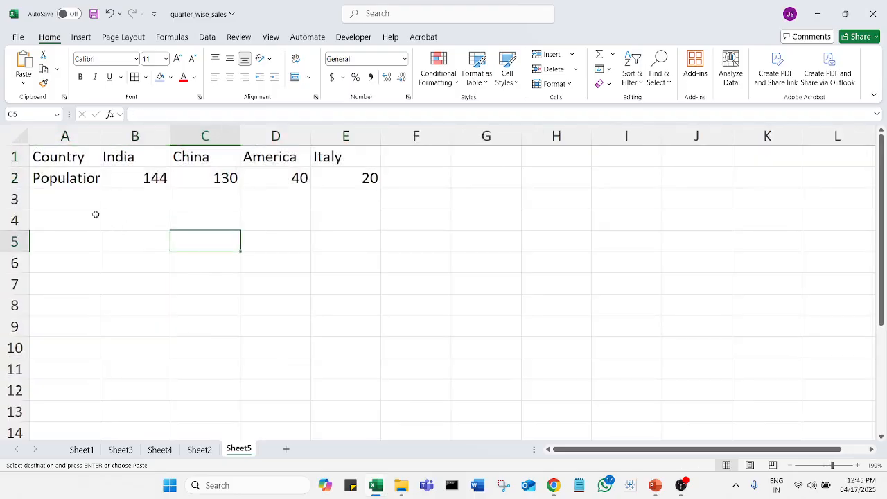
Compare the original table on Sheet4 with the transposed copy on Sheet5.
click(159, 449)
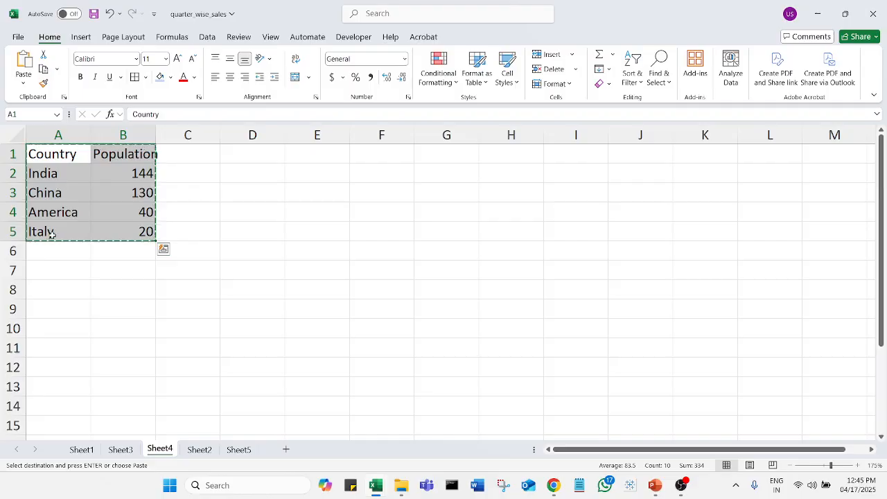
click(236, 449)
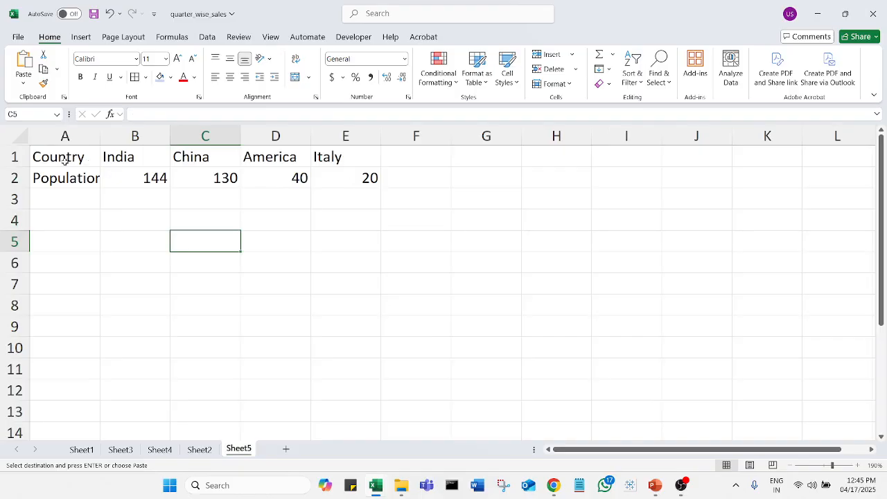
click(160, 449)
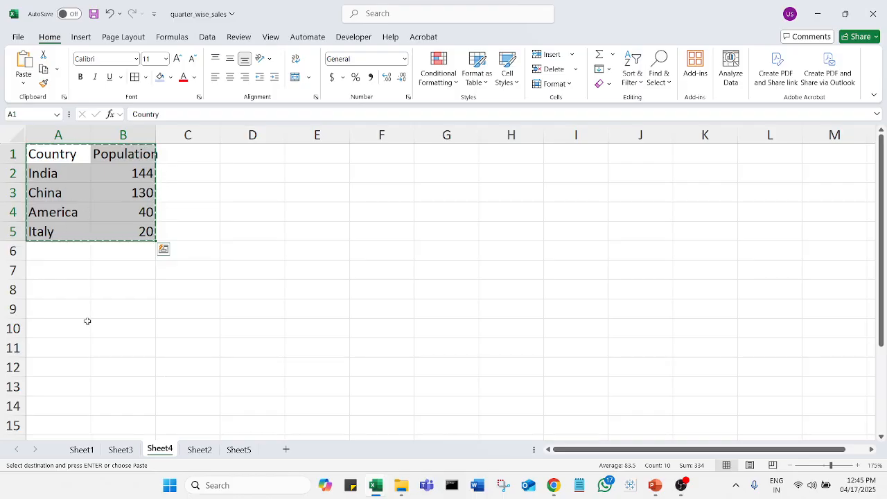
click(238, 451)
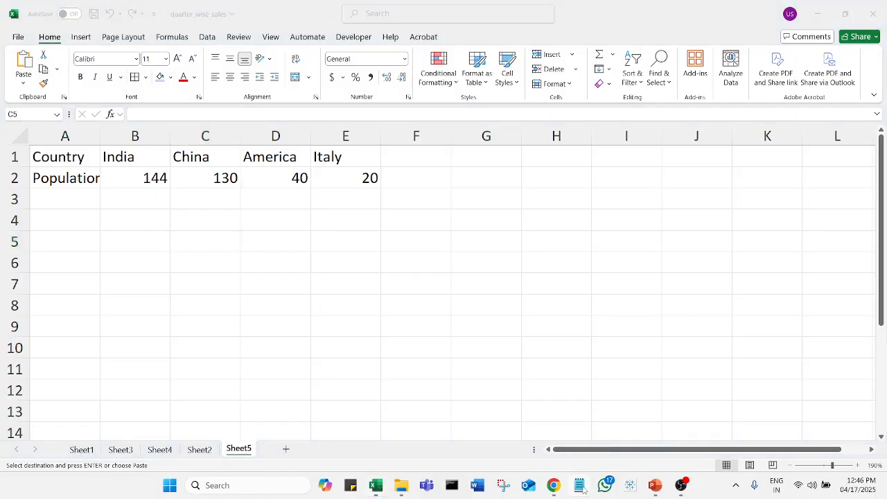
Switch to Notepad in a new window and clear all existing text from c++.txt.
right_click(585, 491)
click(535, 437)
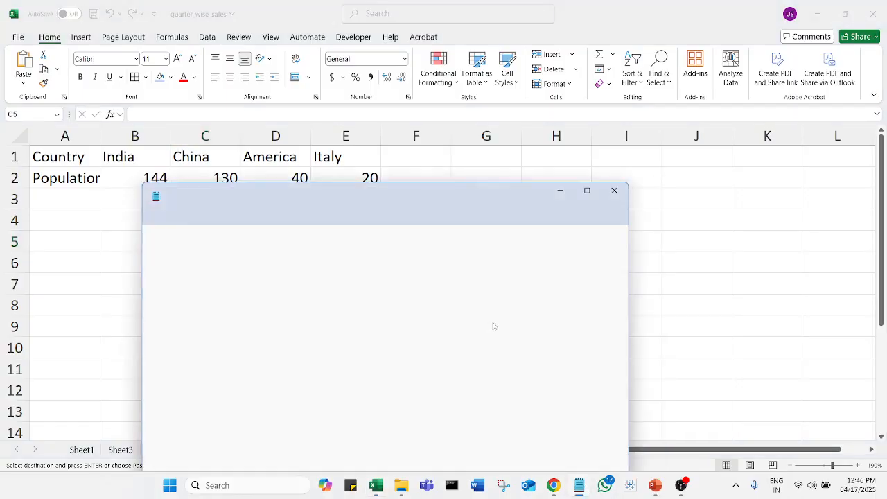
click(469, 288)
key(ctrl+a)
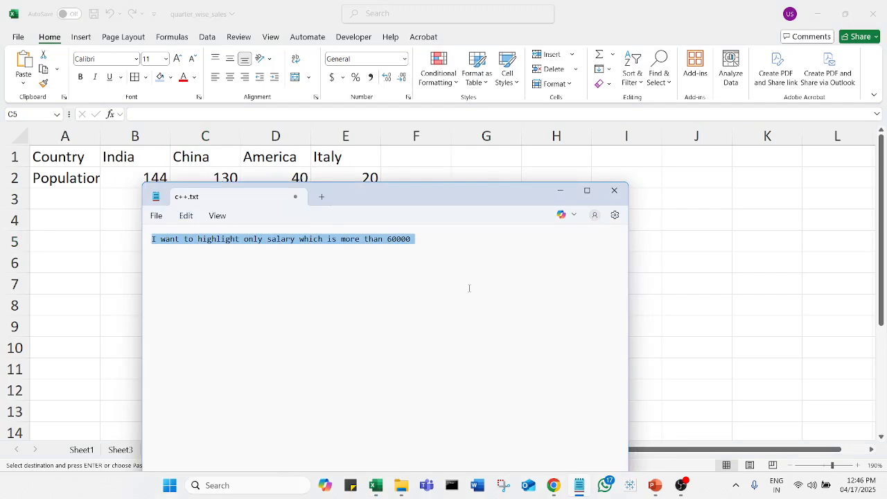
key(BackSpace)
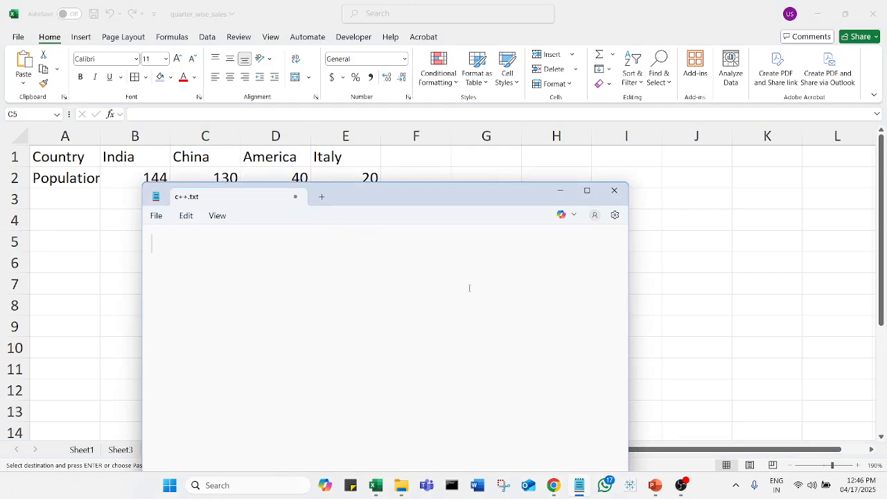
Write the note "we can paste only the values using paste-special" in the empty text file.
text(we can paste)
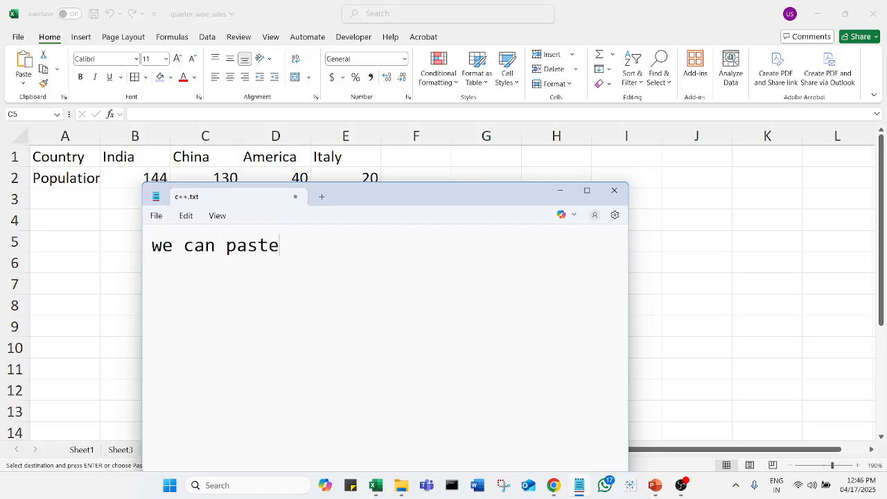
text( only the avl)
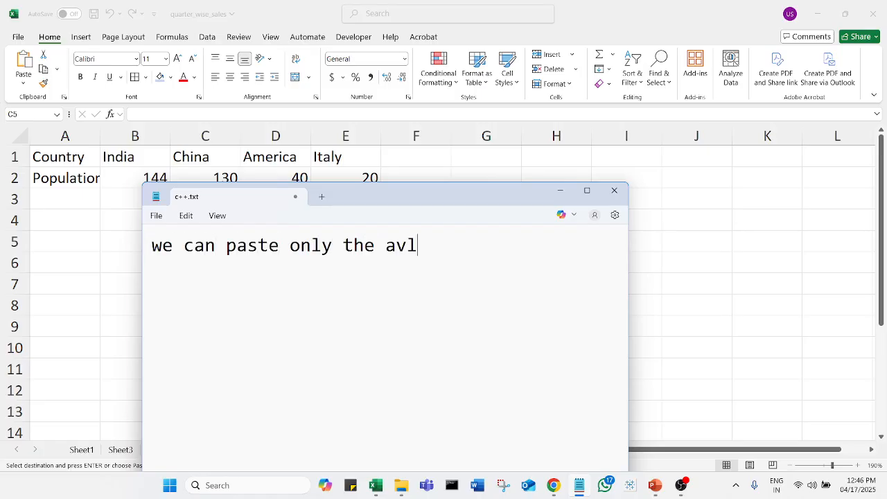
key(BackSpace)
key(BackSpace)
key(BackSpace)
text(values using)
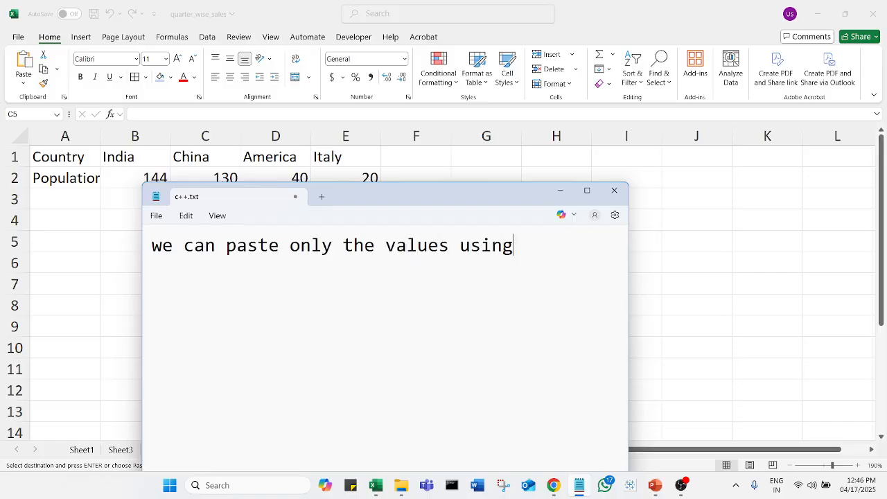
text( paste-special)
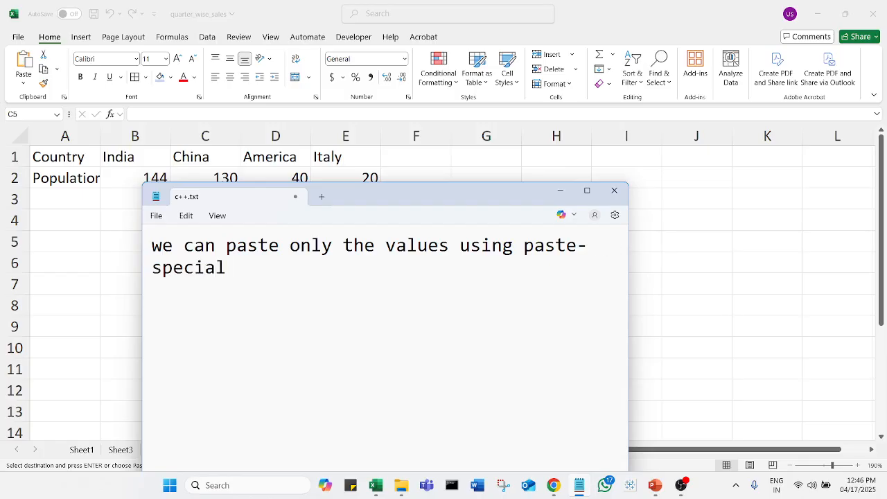
Add the note "right-click to look at more paste options" below the first one, separated by a blank line.
key(Return)
key(Return)
text(right-clic)
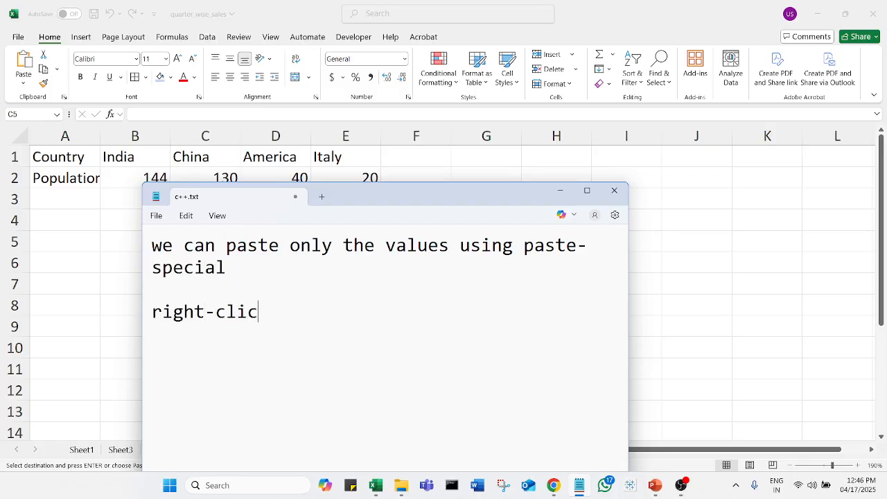
text(k to look at more )
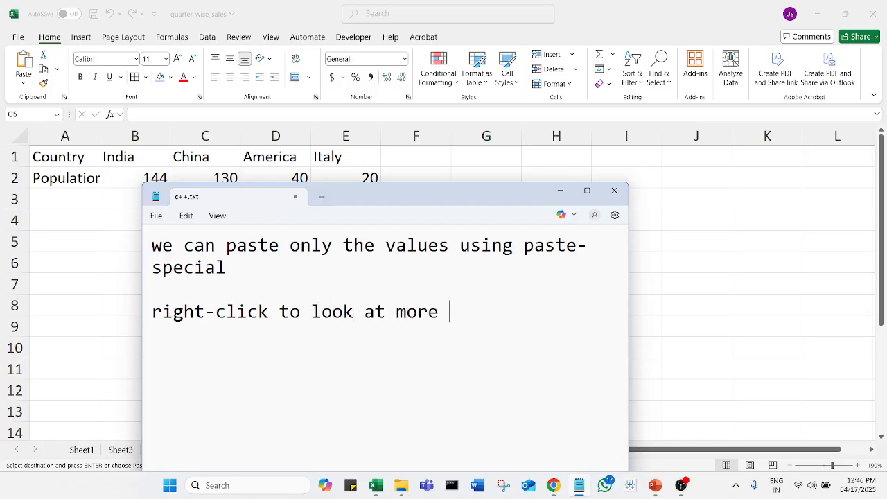
text(paste options)
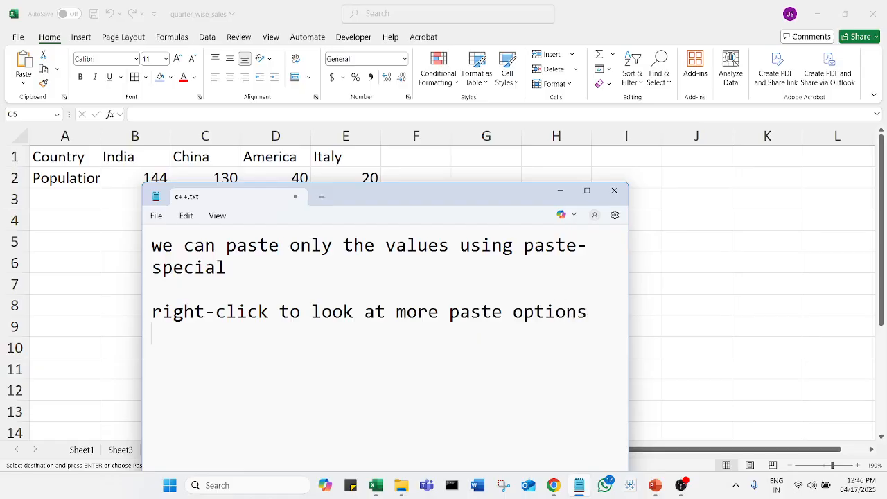
Add the note "running border which signifies that we have copied that part of the sheet" below the others, separated by a blank line.
text(running)
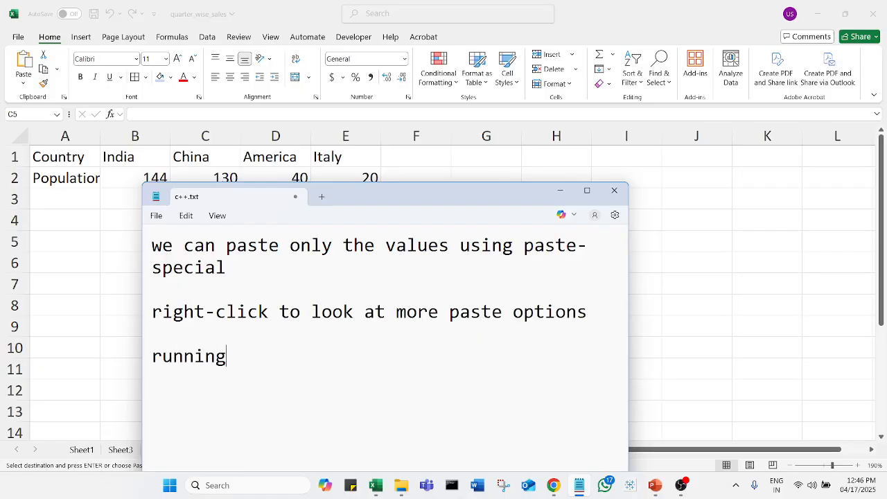
text( border whi)
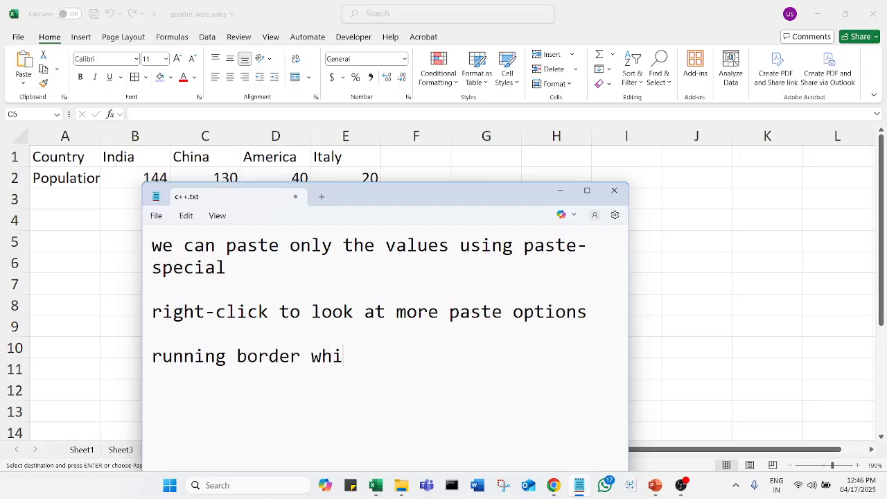
text(ch signif)
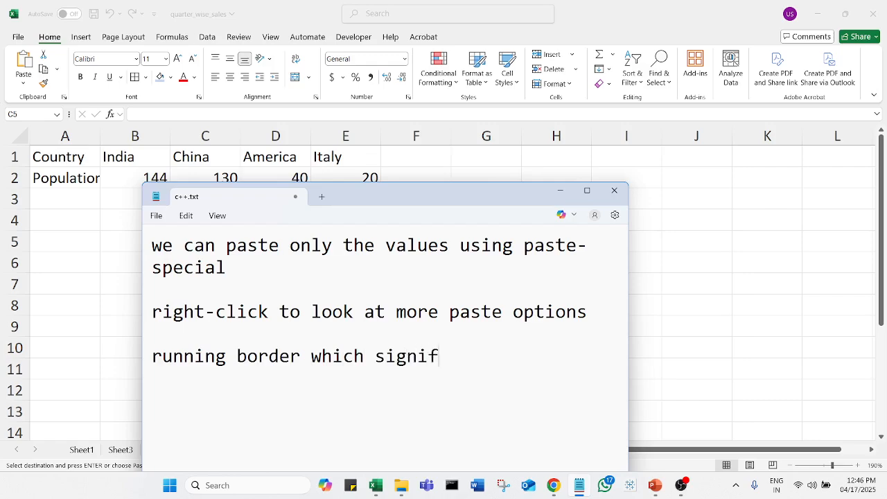
text(ies that we )
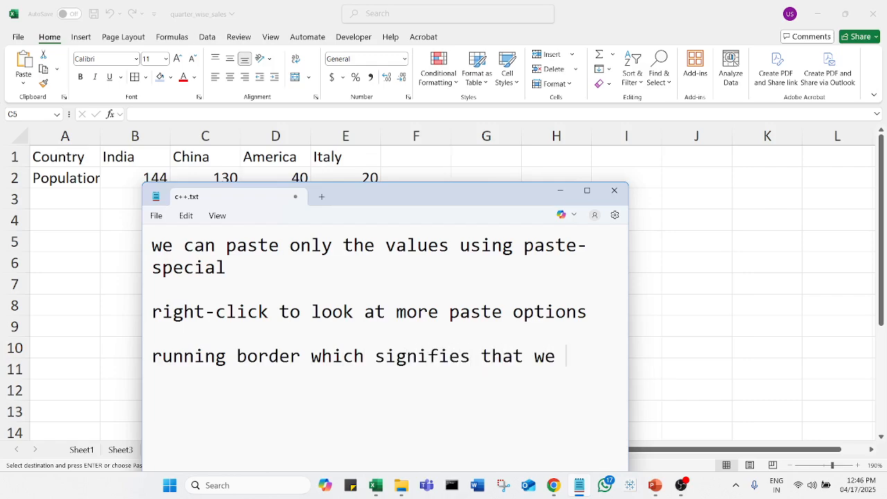
text(have copic)
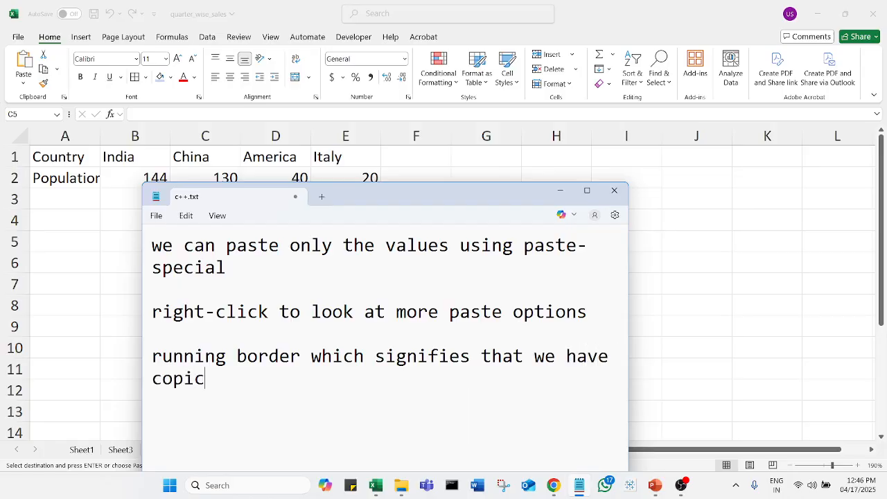
key(BackSpace)
text(ed that pa)
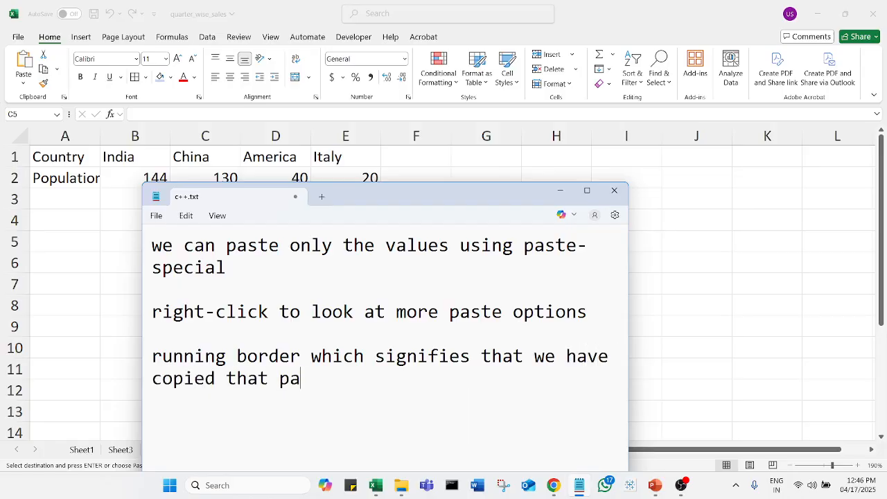
text(rt of th s)
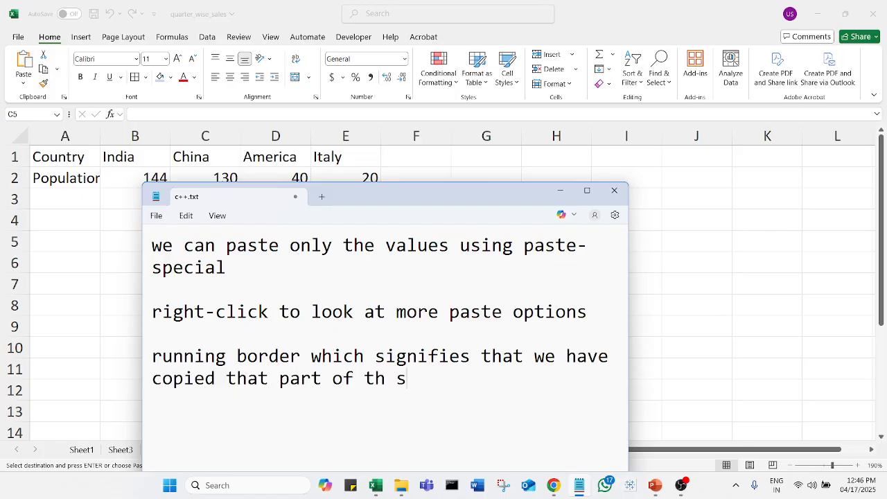
key(BackSpace)
key(BackSpace)
text(e sheet)
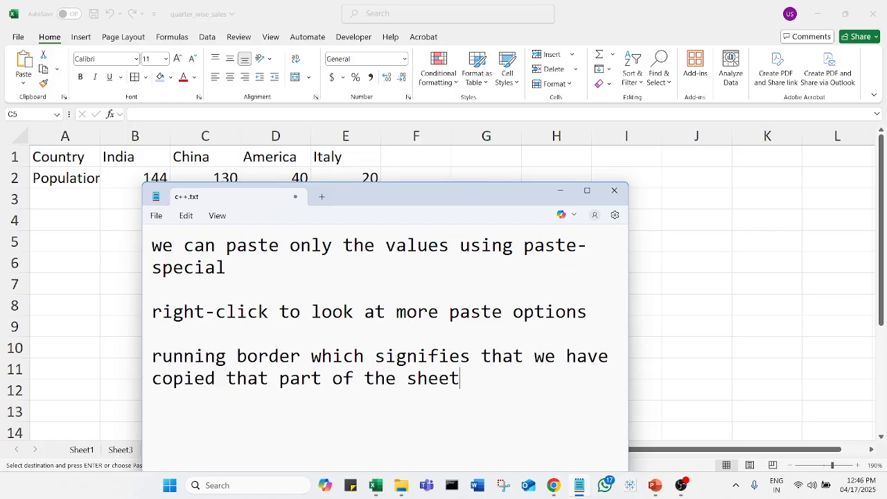
Switch to the Excel workbook quarter_wise_sales, select an empty cell and open Sheet4 with the original table.
key(alt+Tab)
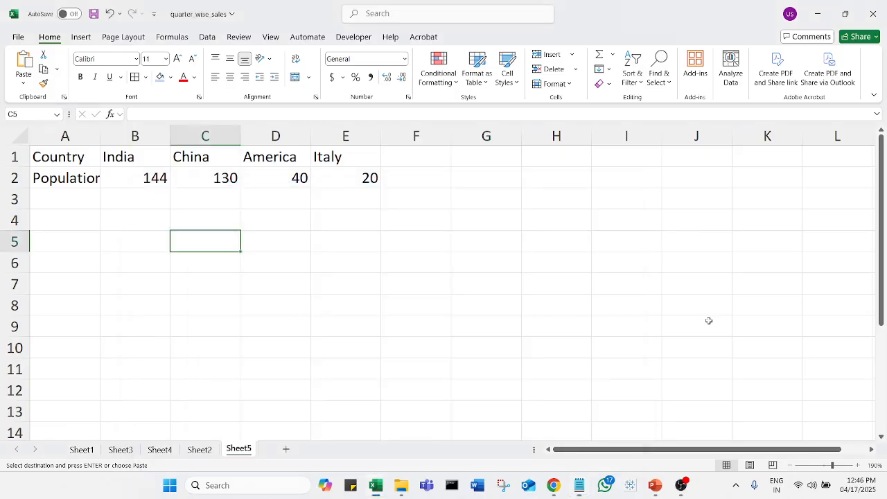
click(458, 307)
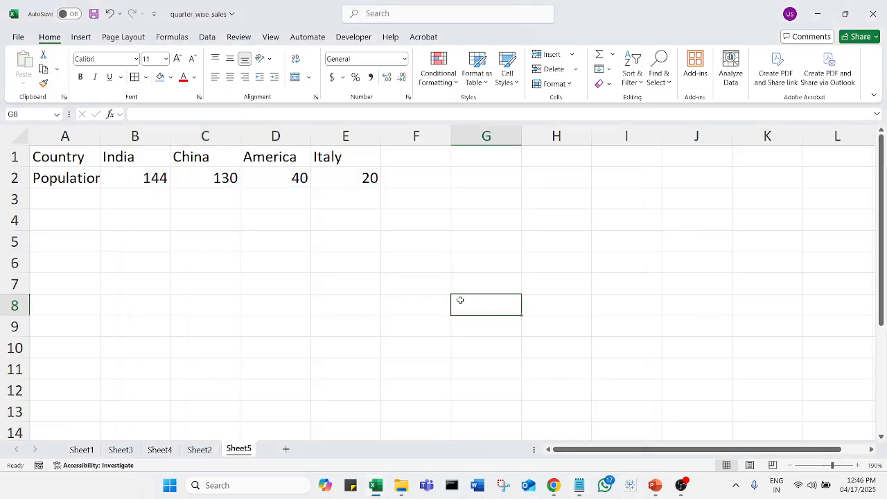
click(159, 449)
click(188, 348)
Copy the Country column A1:A5 and the India row A2:B2 in turn, releasing each copied range without pasting.
drag(81, 160, 71, 227)
key(ctrl+c)
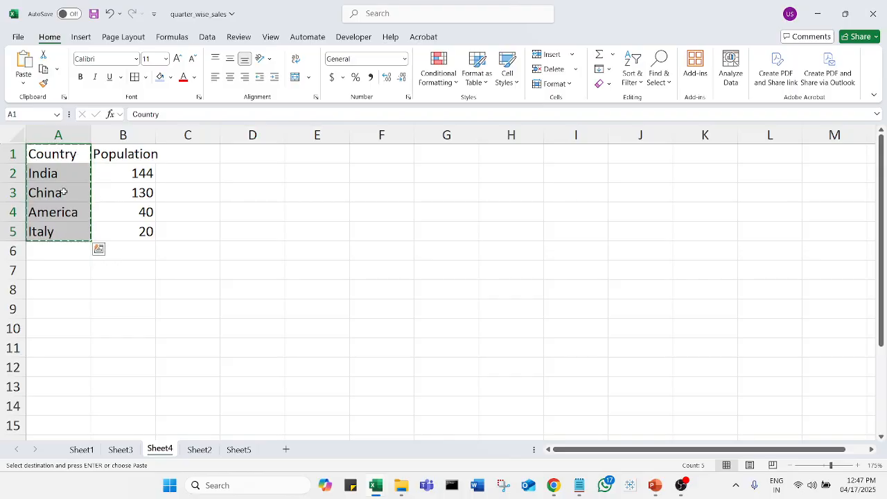
key(Escape)
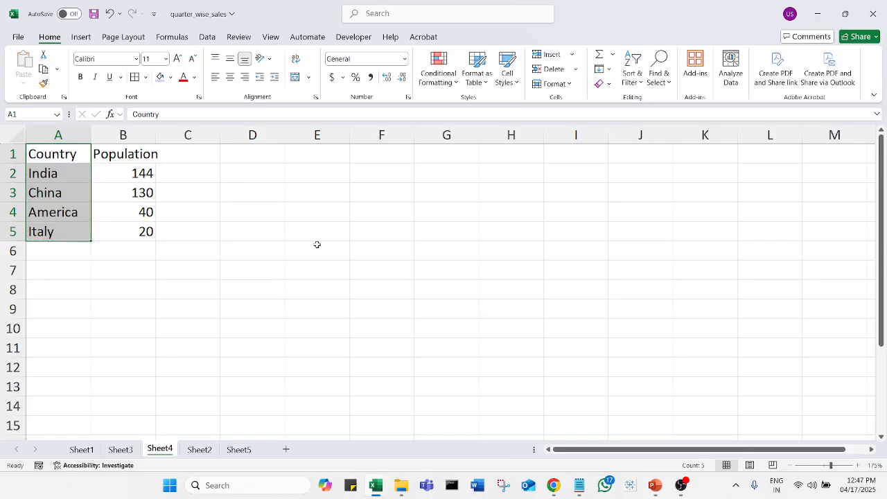
click(317, 246)
drag(47, 173, 119, 174)
key(ctrl+c)
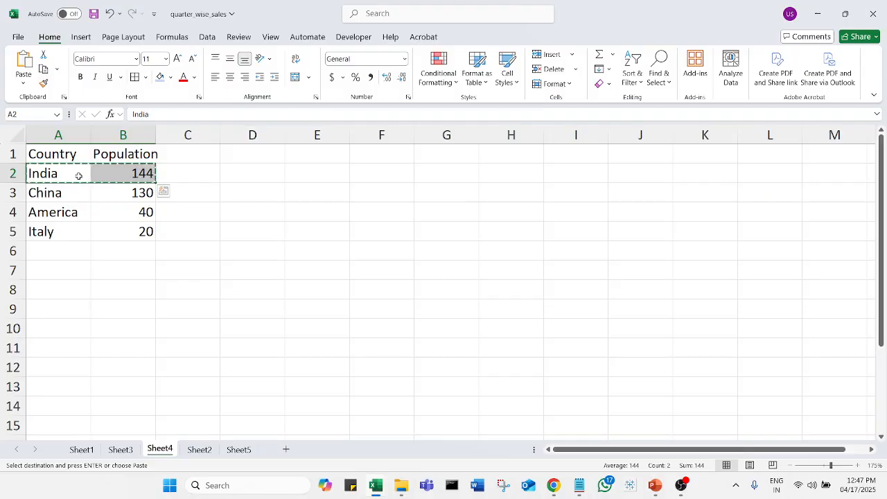
key(Escape)
click(236, 243)
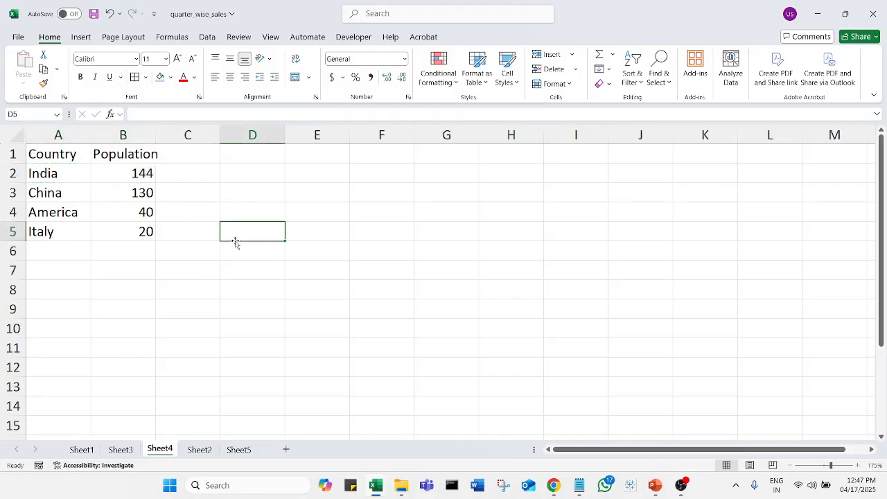
Copy the non-adjacent India and America rows together, paste them starting at D2, and release the copied ranges.
drag(64, 175, 125, 184)
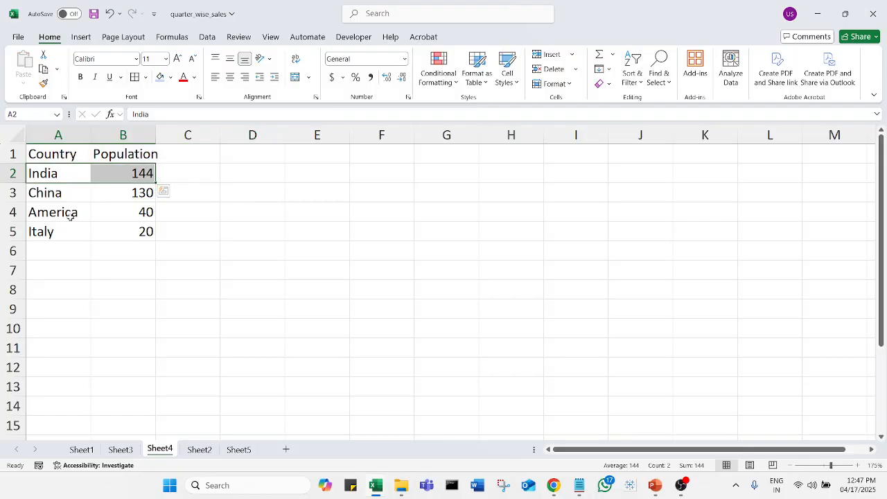
ctrl+drag(70, 217, 115, 216)
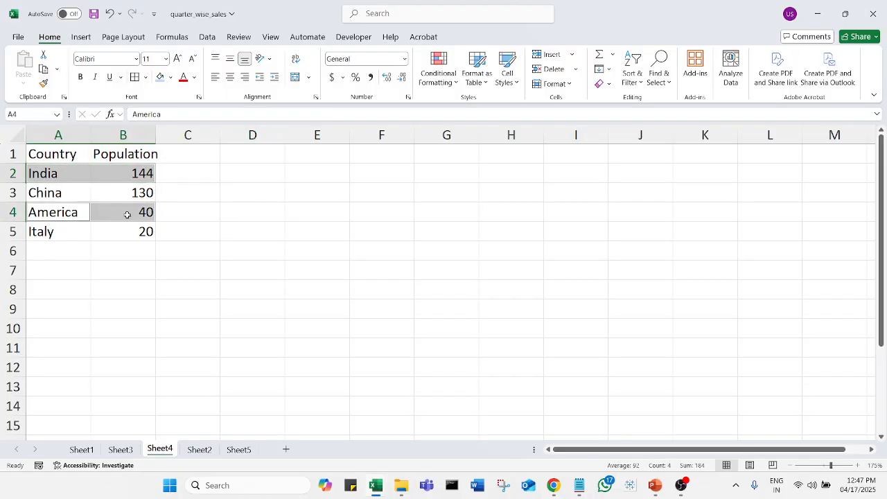
key(ctrl+c)
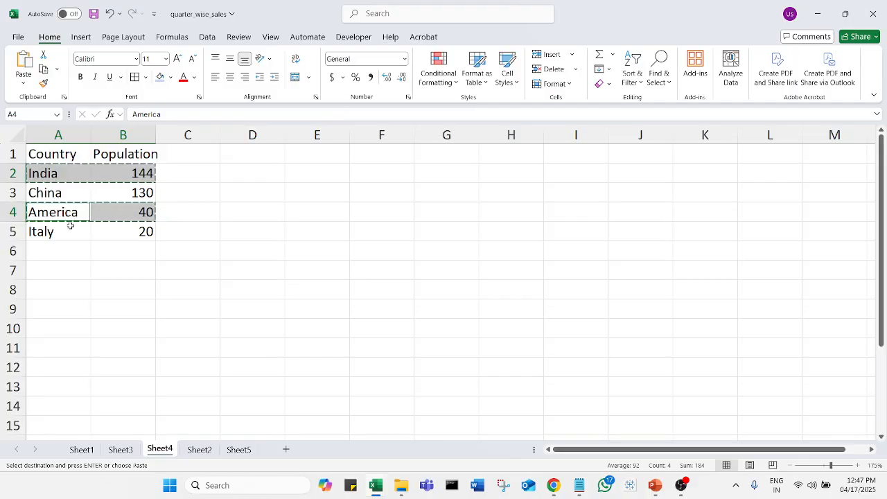
click(273, 168)
key(ctrl+v)
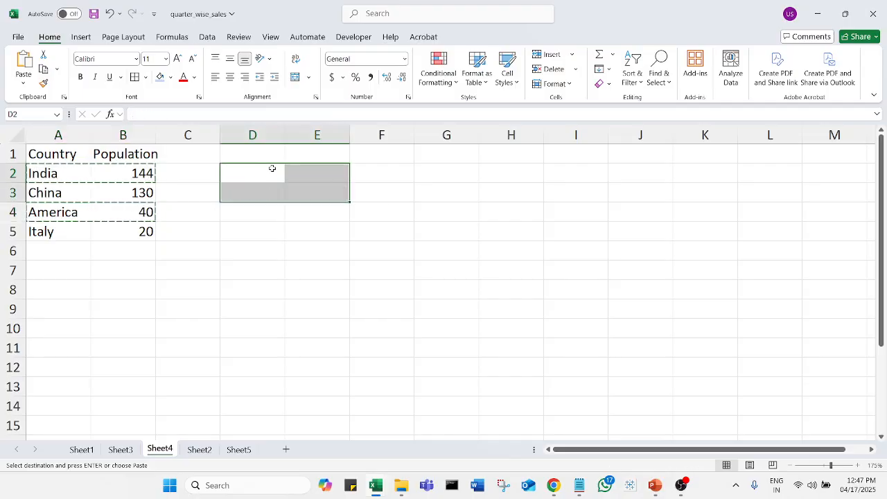
click(247, 253)
key(Escape)
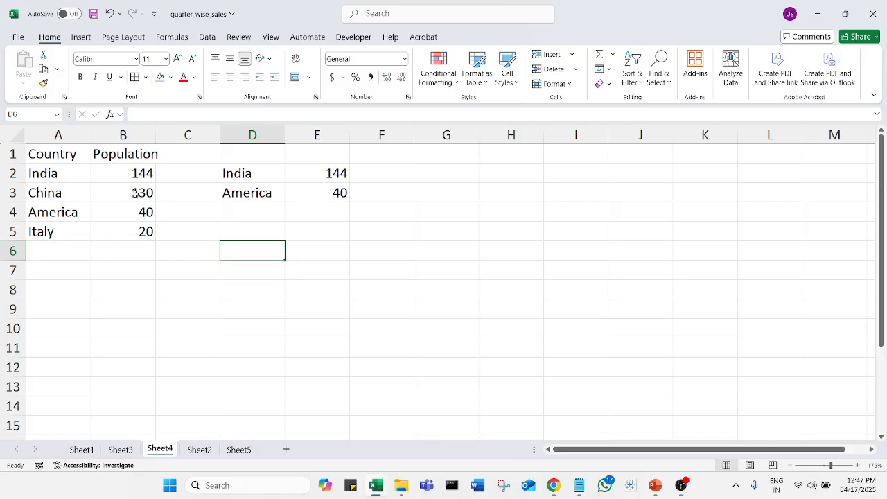
Switch to Notepad, add "to release the copied section running border we can use the ESC key on the keyboard" and move the window off the tables.
mouse_move(580, 487)
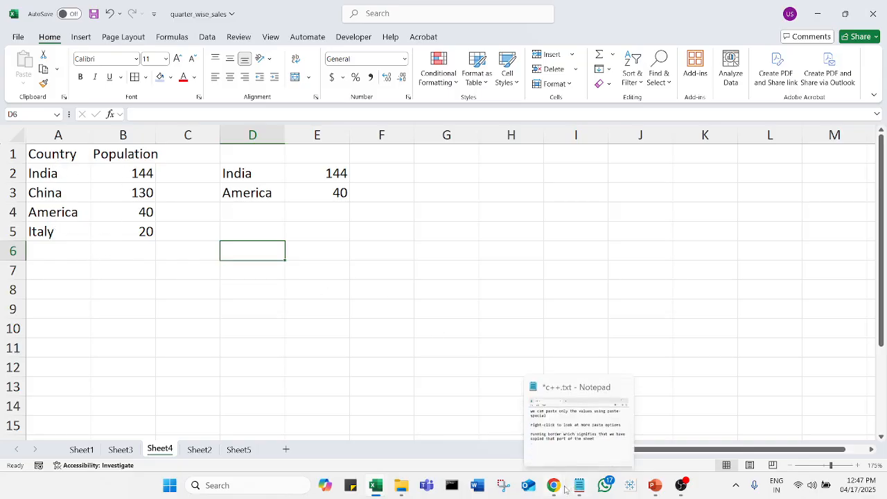
click(591, 461)
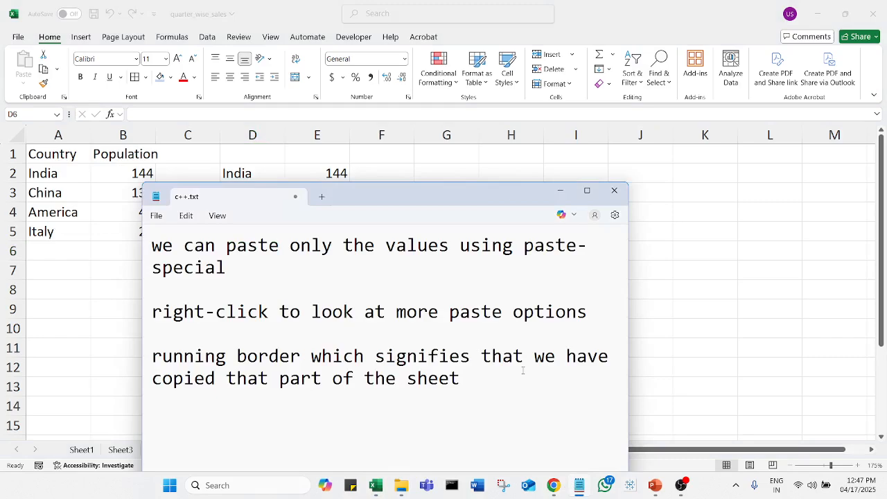
text(to release the cop)
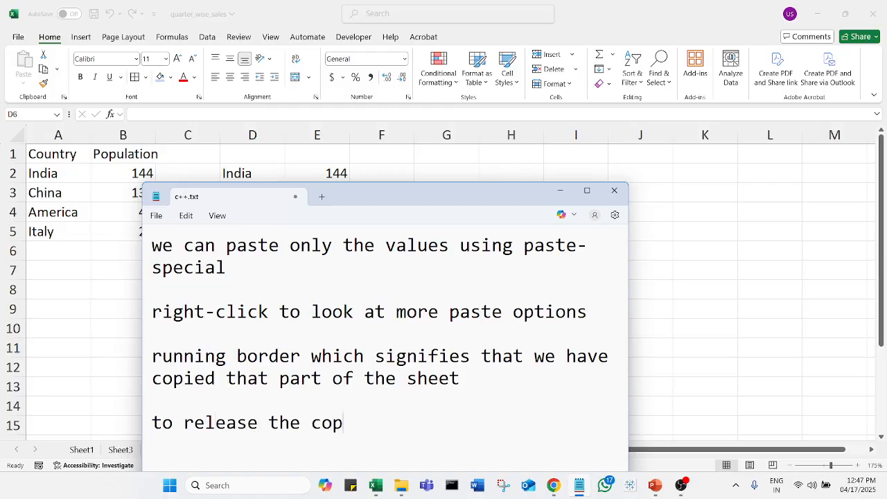
text(ied section)
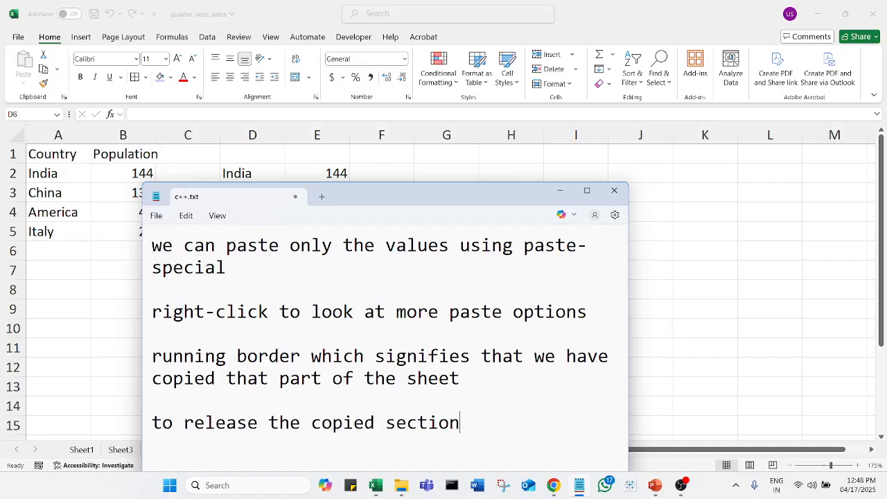
text( running border we )
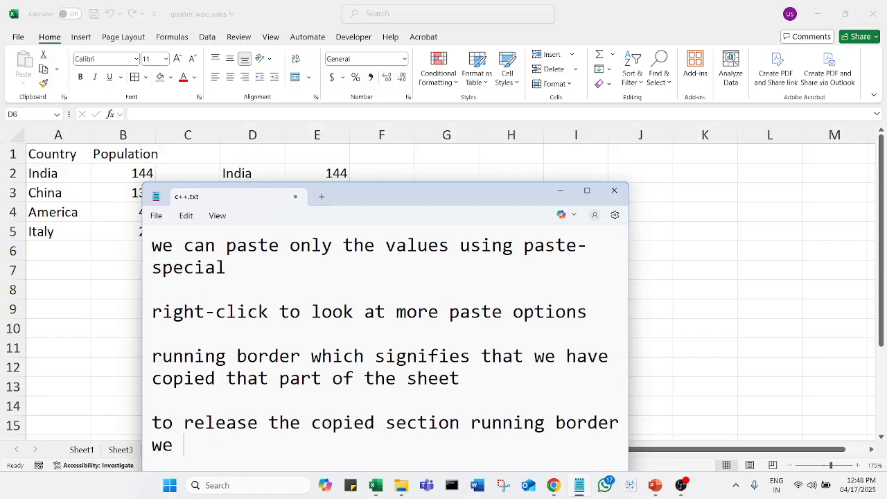
text(can)
key(BackSpace)
key(BackSpace)
text(can use the)
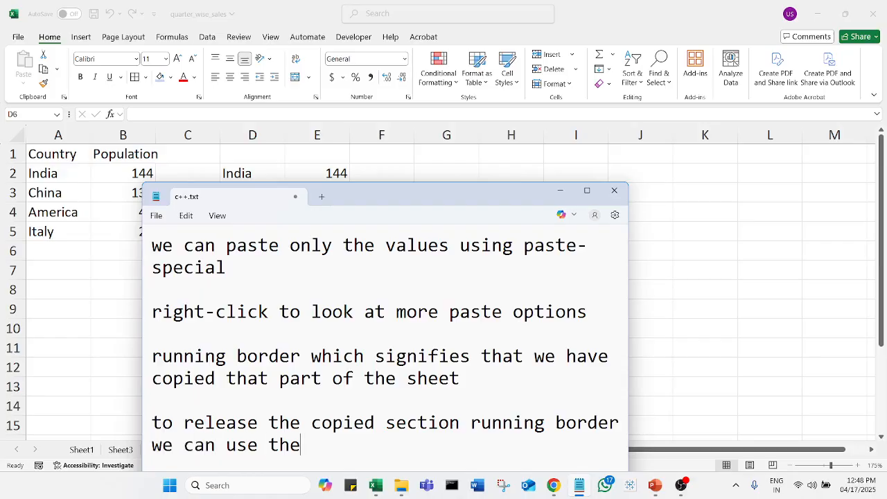
text( ESC key)
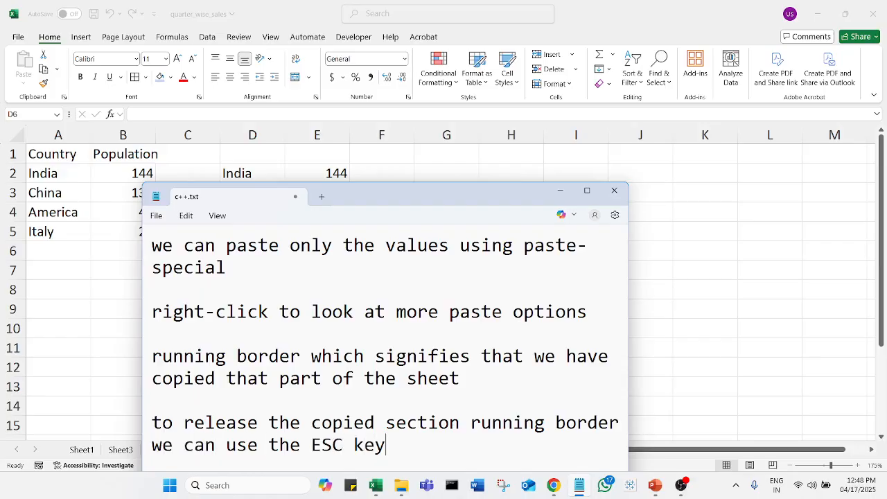
text( on the keyboard)
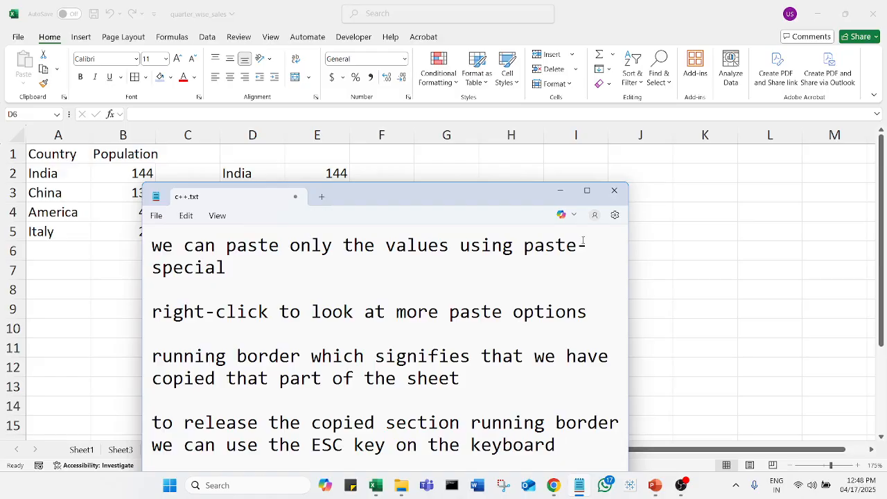
drag(461, 197, 698, 77)
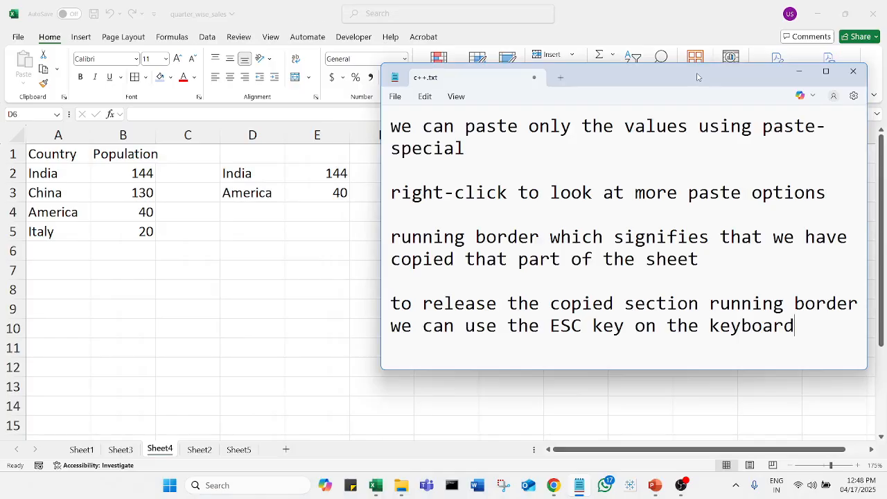